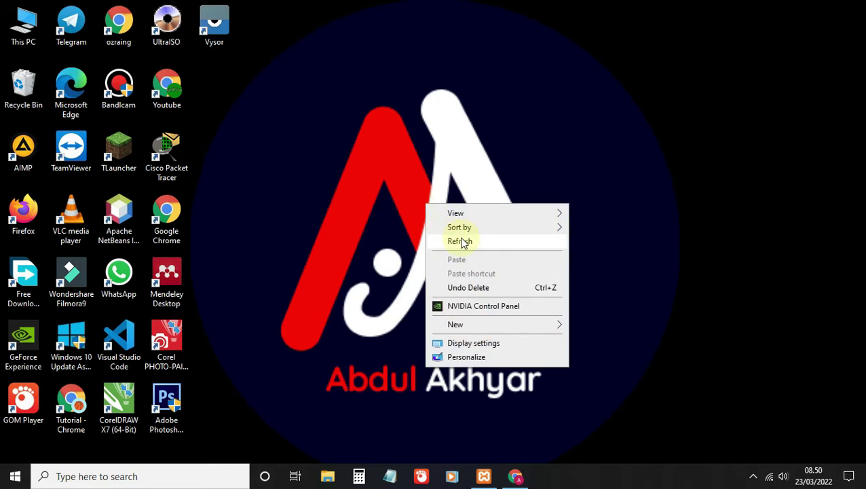
Step: Refresh the desktop eight times, then restore Chrome with the Drive zip preview
right_click(420, 176)
click(448, 216)
right_click(415, 195)
click(450, 232)
right_click(433, 194)
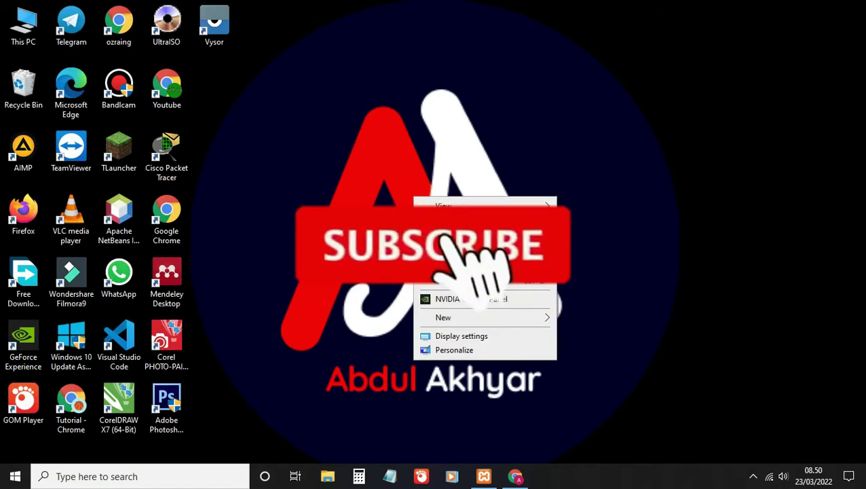
click(451, 230)
right_click(433, 194)
click(451, 231)
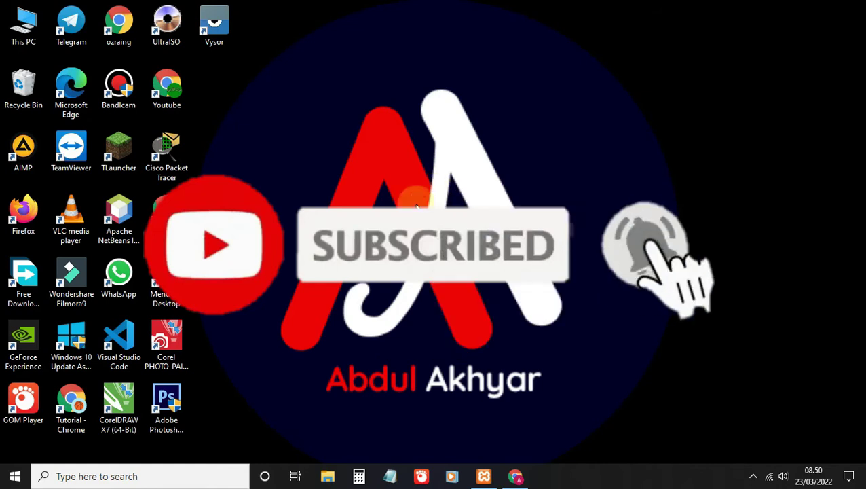
right_click(415, 200)
click(434, 239)
right_click(430, 175)
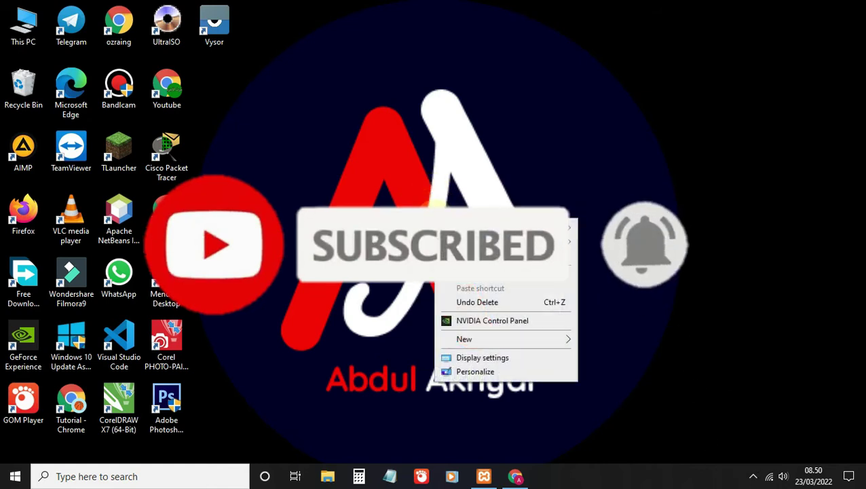
click(451, 255)
right_click(441, 205)
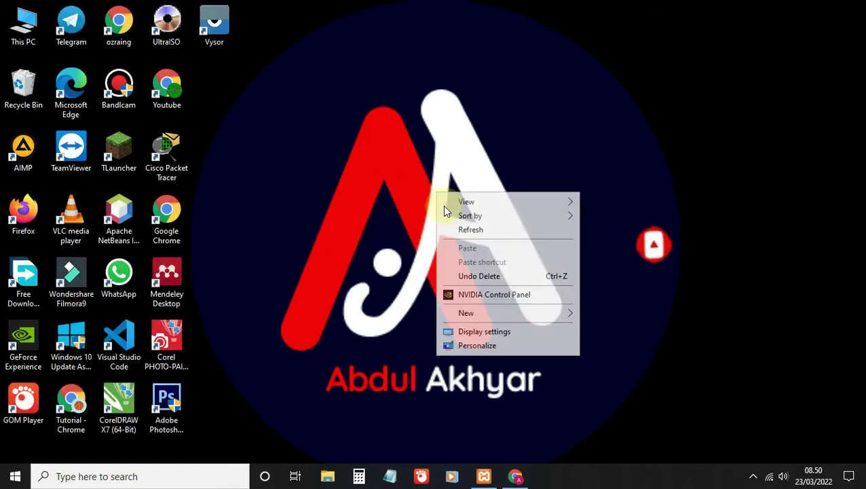
click(458, 228)
right_click(445, 194)
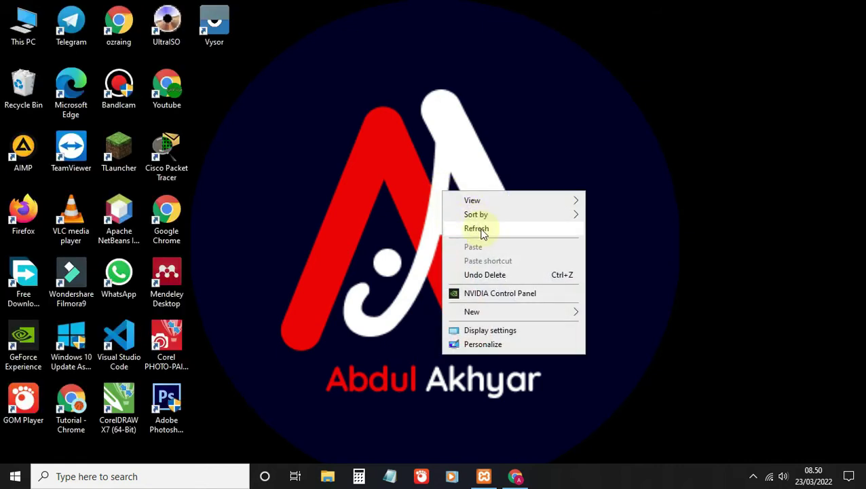
click(481, 230)
click(516, 475)
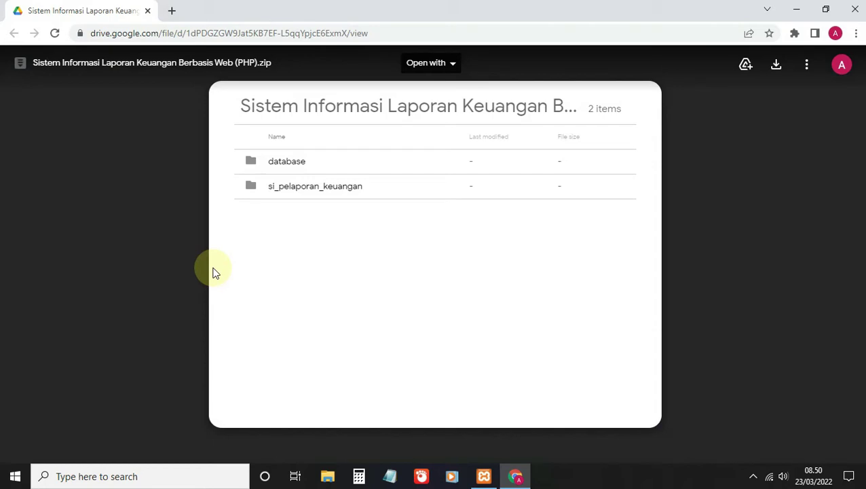
Step: Download the 21.3 MB financial report zip and show it in its Downloads folder
click(777, 65)
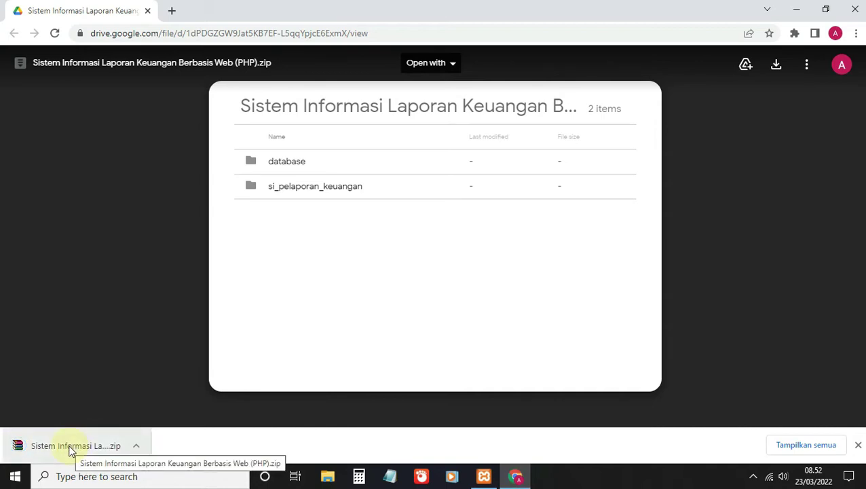
right_click(70, 450)
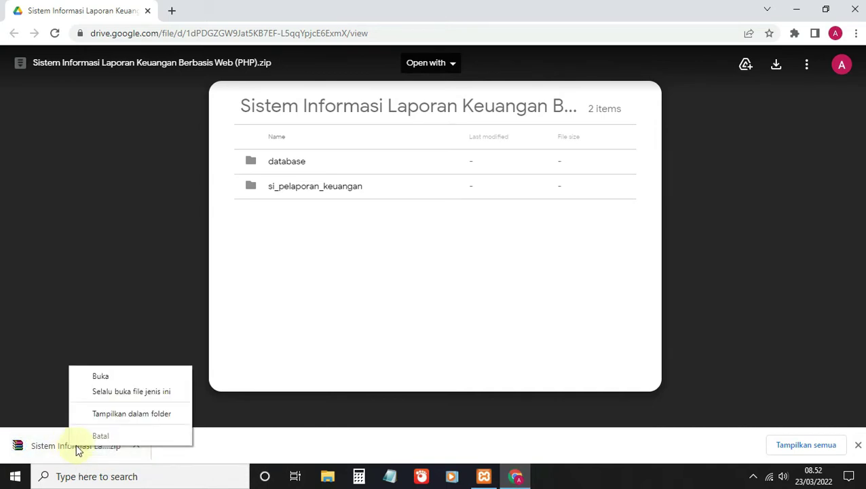
click(134, 414)
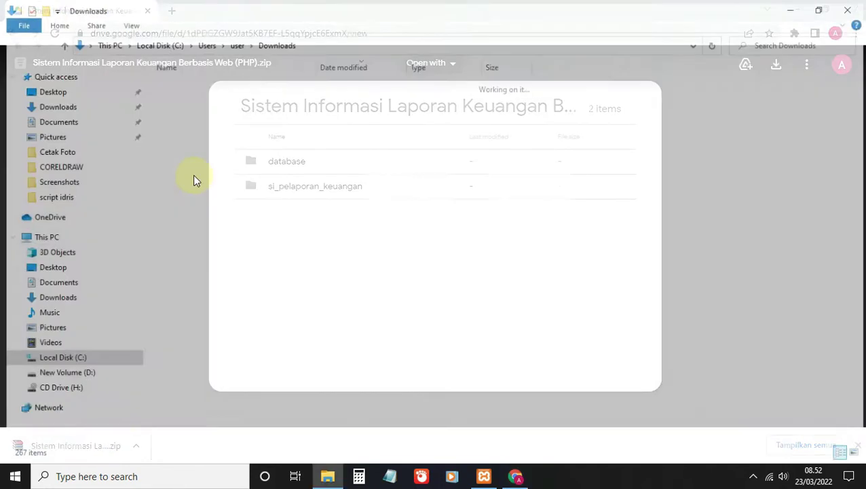
Step: Move the downloaded zip into C:\xampp\htdocs
right_click(241, 102)
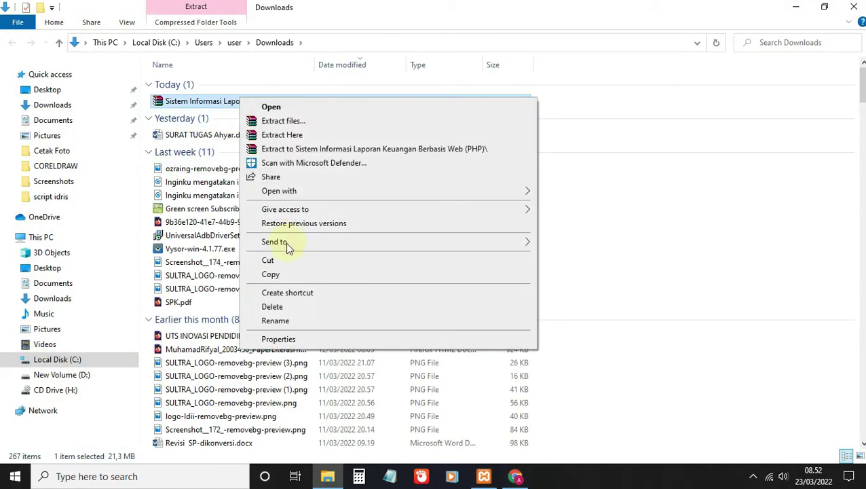
click(280, 263)
click(59, 362)
double_click(199, 312)
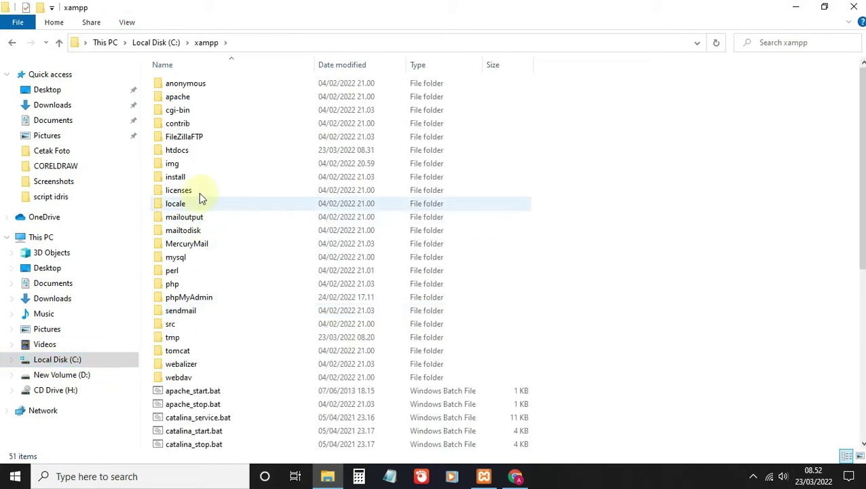
double_click(194, 150)
right_click(210, 257)
click(245, 347)
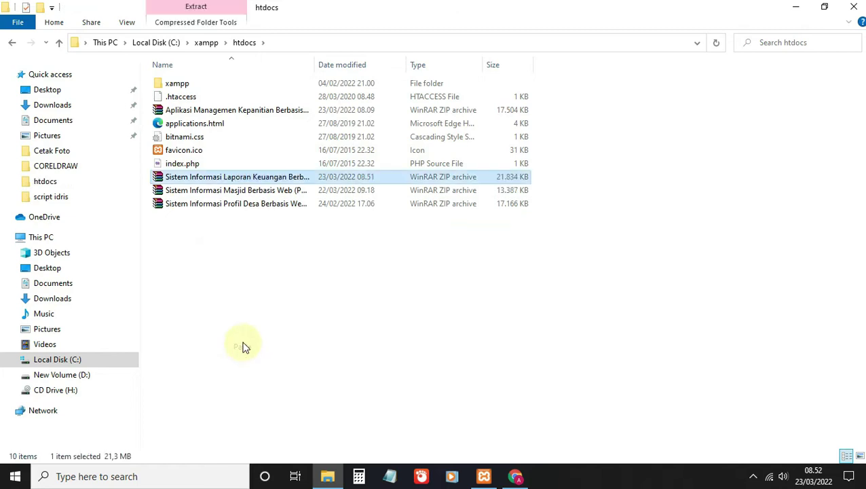
Step: Extract the zip in htdocs and move the database folder into si_pelaporan_keuangan
right_click(201, 182)
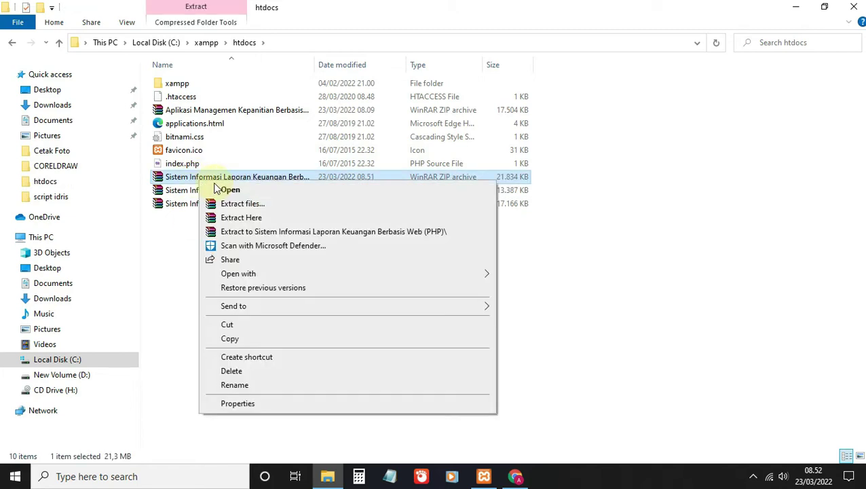
click(239, 219)
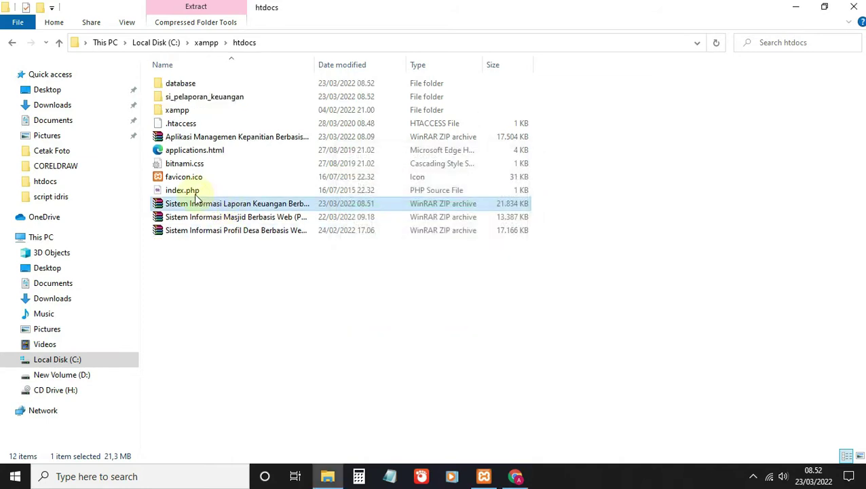
click(180, 85)
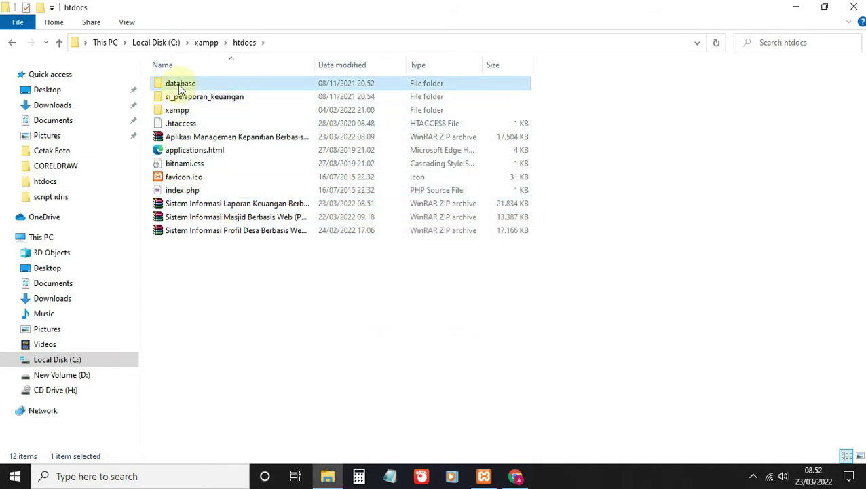
double_click(203, 99)
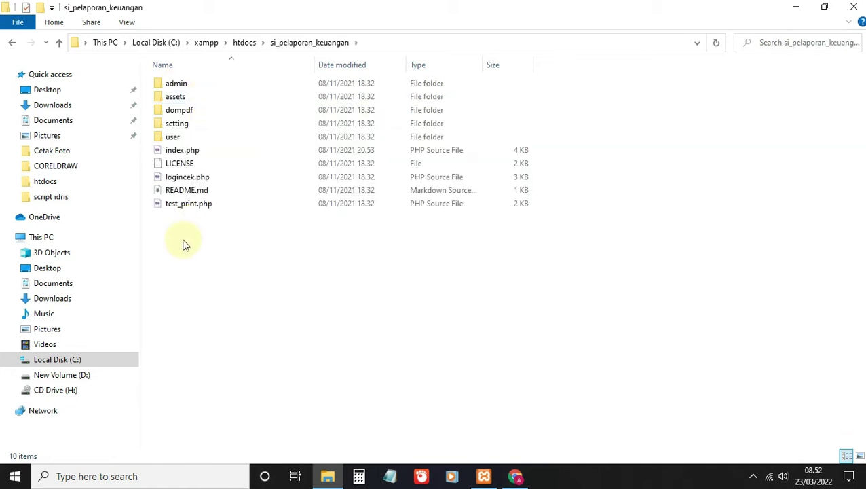
key(ctrl+v)
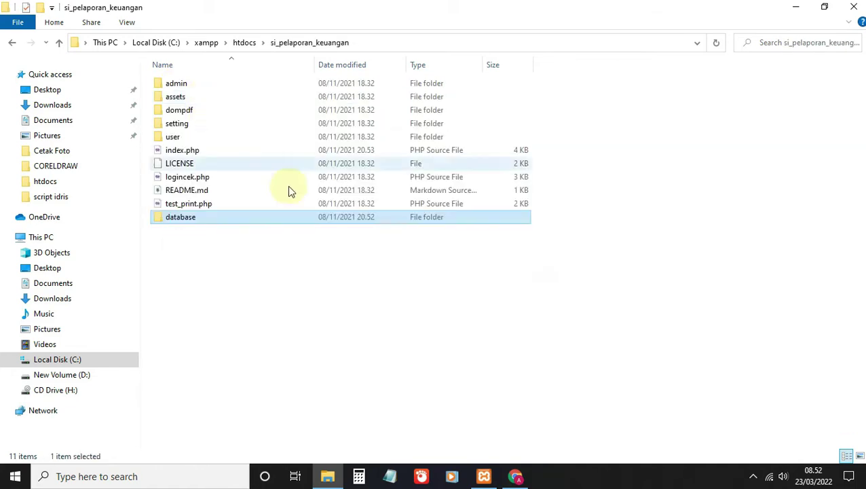
Step: Start Apache and MySQL in the XAMPP Control Panel, then return to Chrome
click(489, 478)
click(424, 91)
click(434, 109)
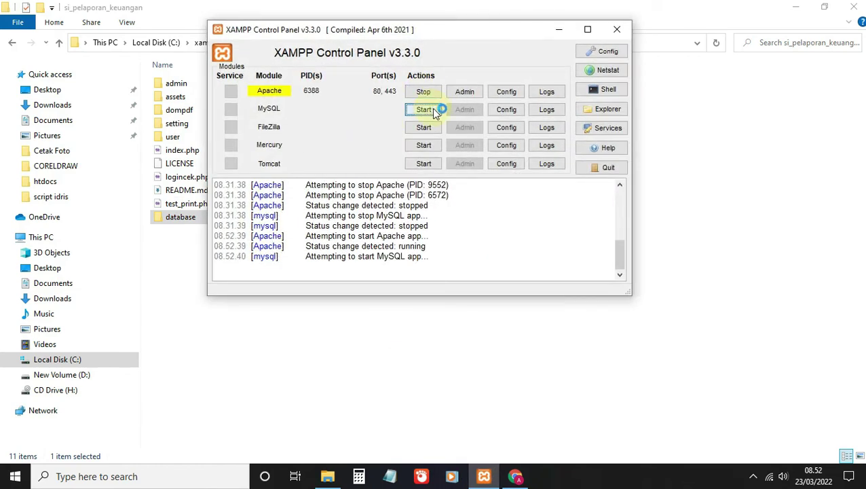
click(559, 30)
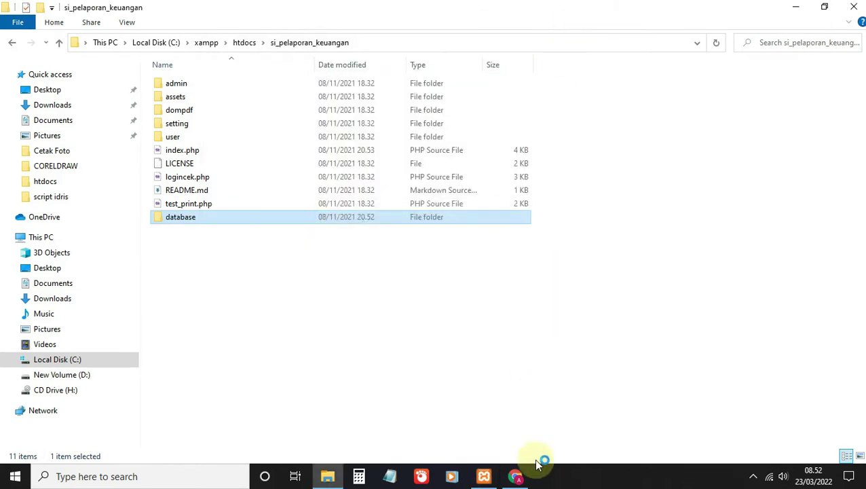
click(516, 476)
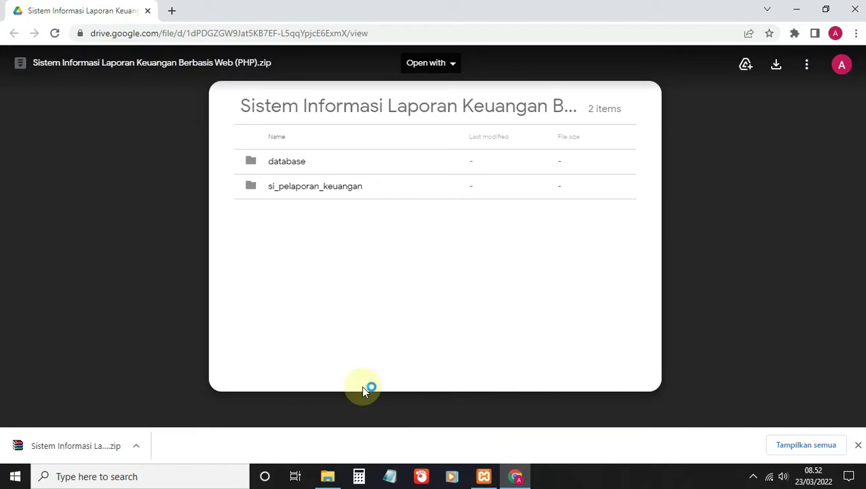
Step: Load localhost/phpmyadmin in a new browser tab
click(174, 12)
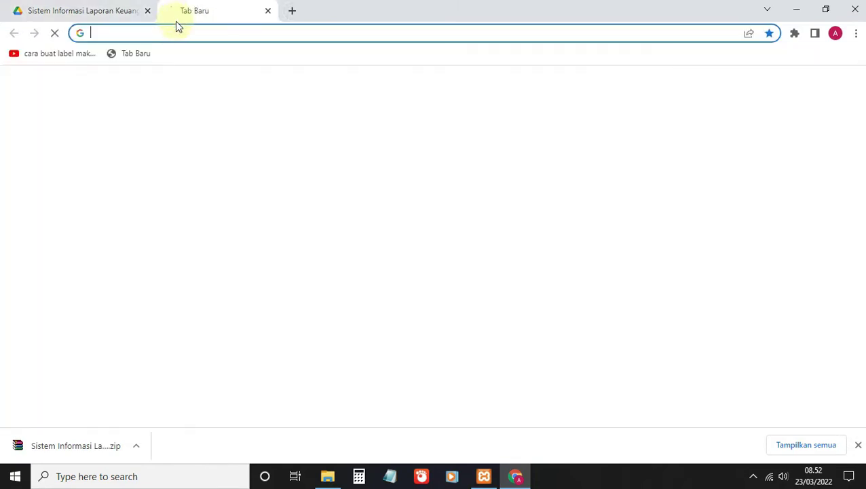
click(182, 36)
text(lo)
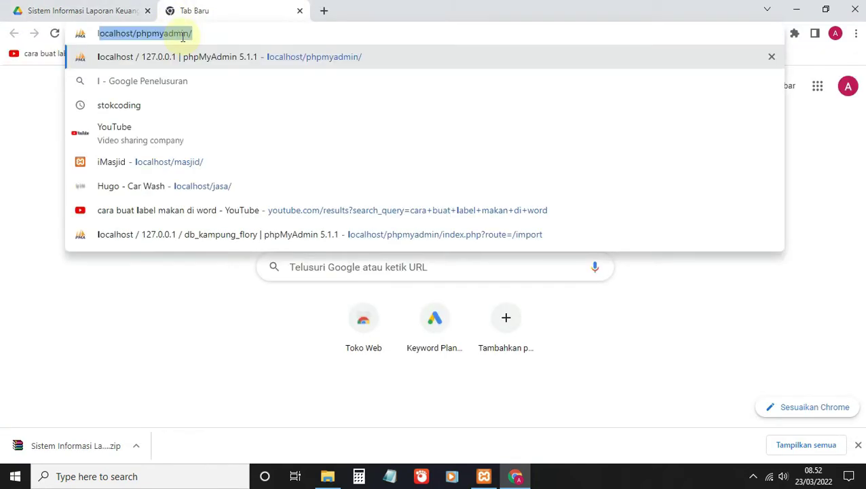
click(232, 35)
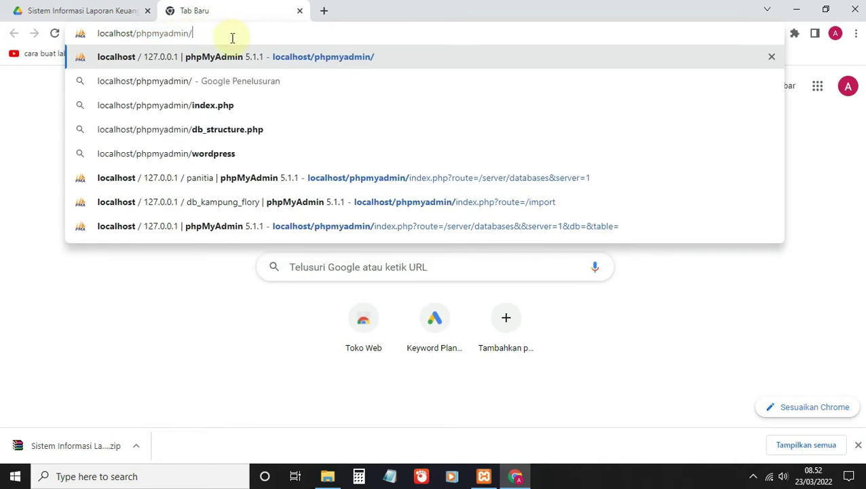
key(Return)
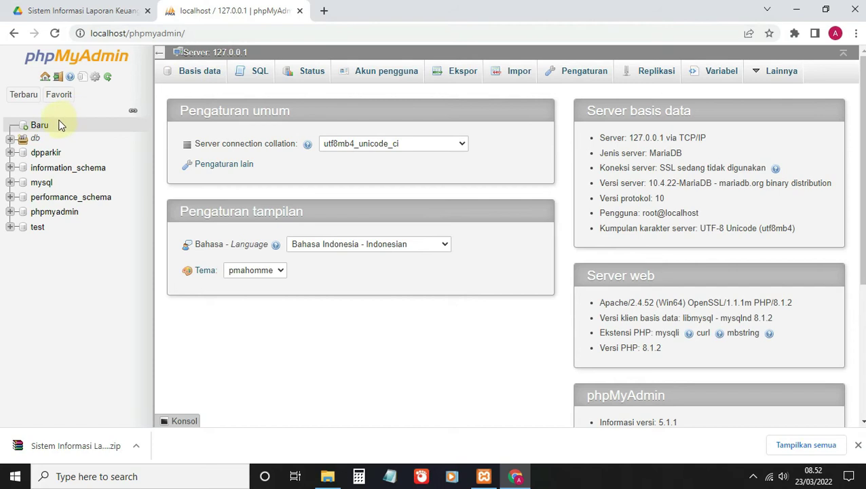
Step: Create a new database named db_kampung_flory
click(40, 125)
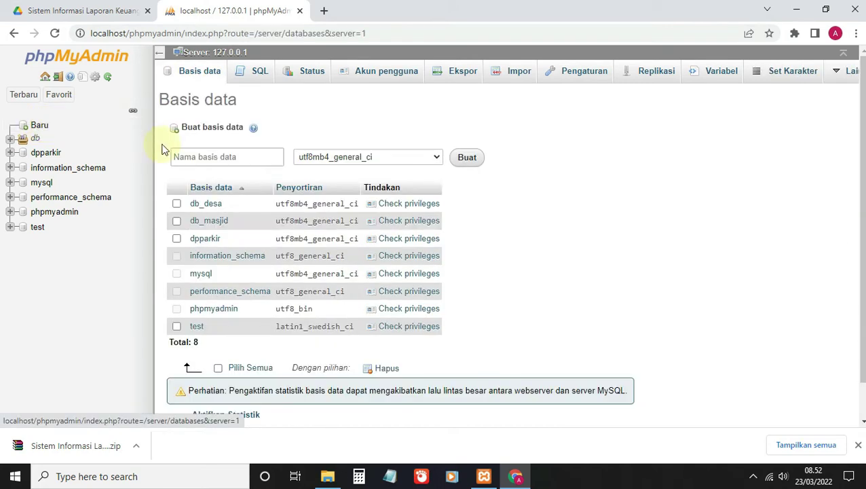
click(214, 156)
text(db_kampung_flory)
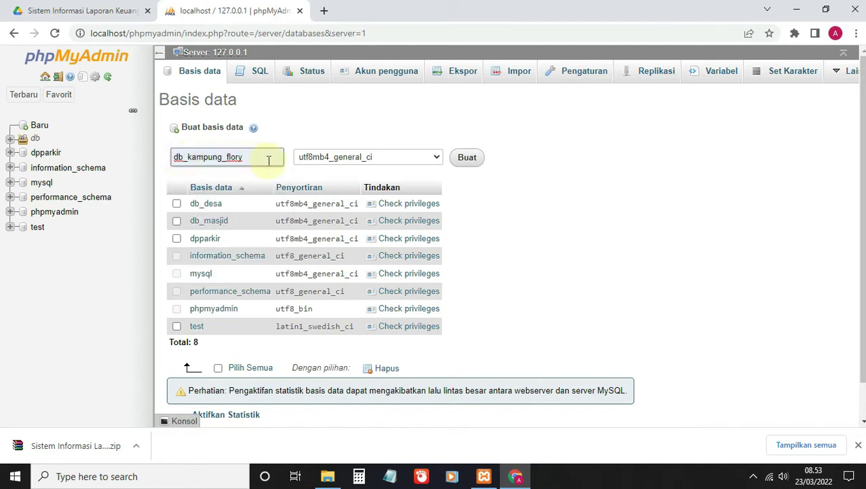
click(470, 163)
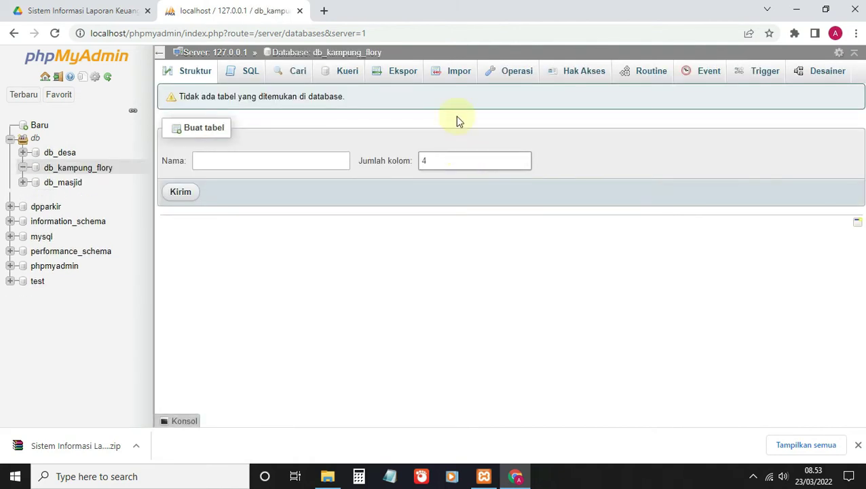
Step: Import db_kampung_flory.sql from the project's database folder into db_kampung_flory
click(453, 76)
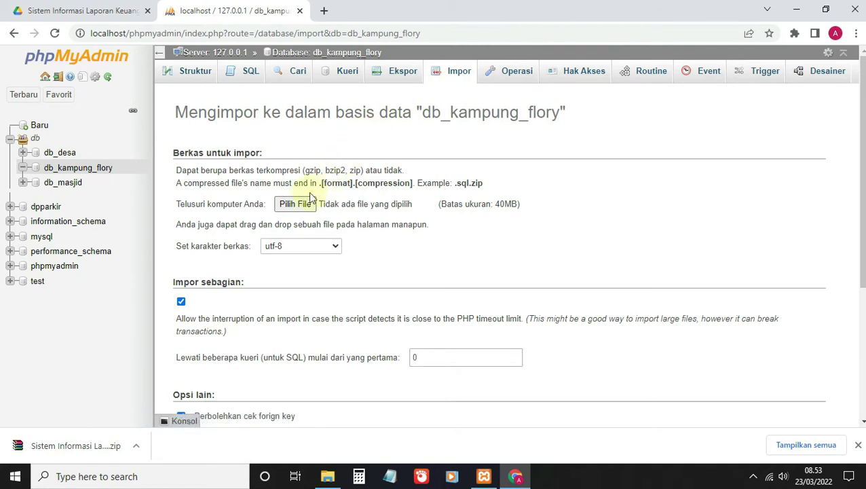
click(303, 204)
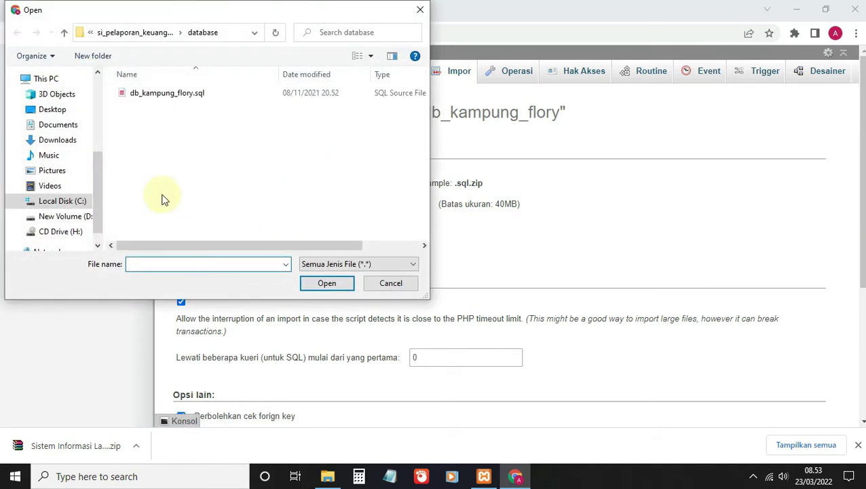
click(135, 33)
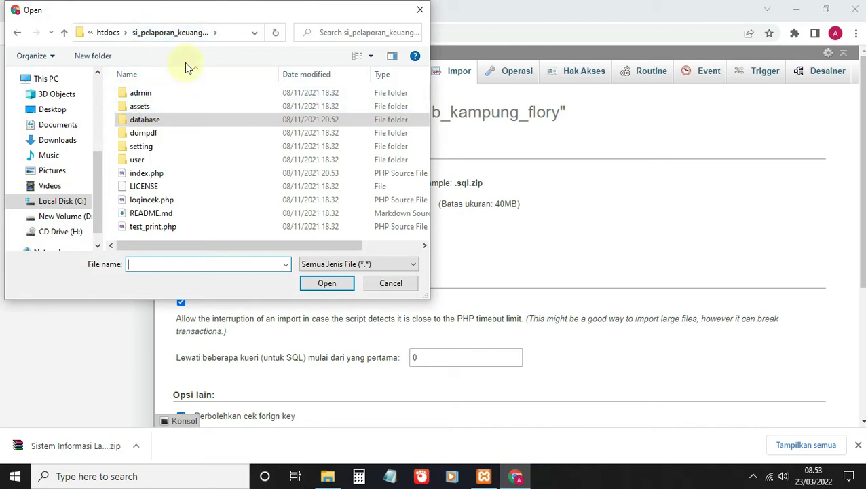
double_click(163, 120)
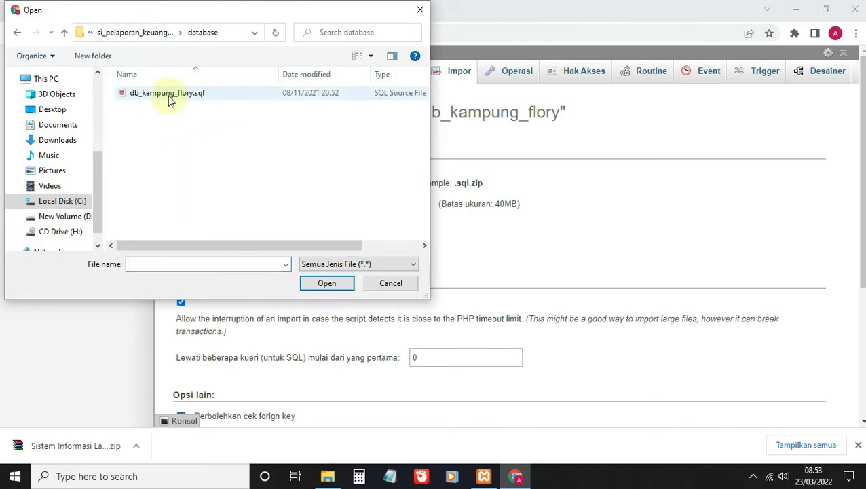
double_click(226, 100)
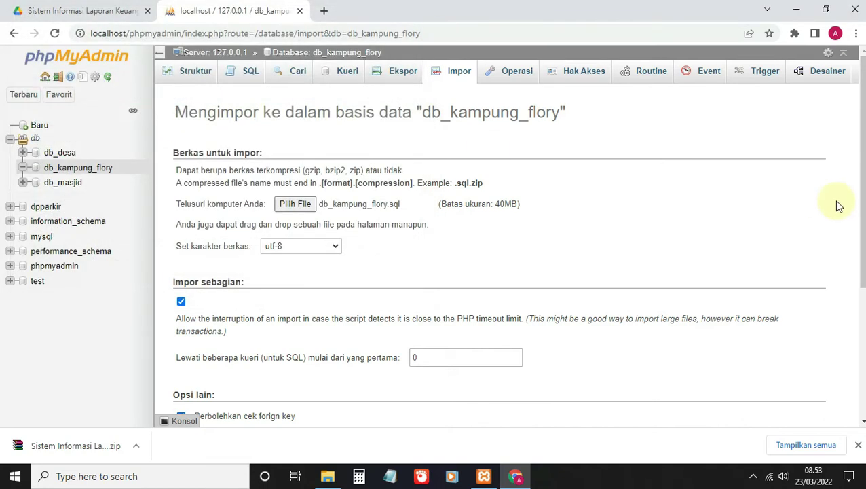
scroll(831, 210, down, 3)
click(808, 390)
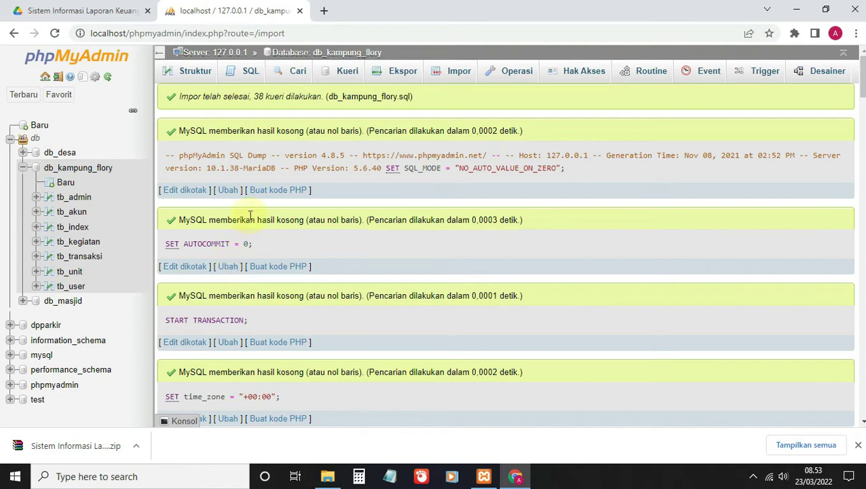
Step: Load localhost/si_pelaporan_keuangan/ in a new tab to reach the Kampung Flory login page
click(325, 12)
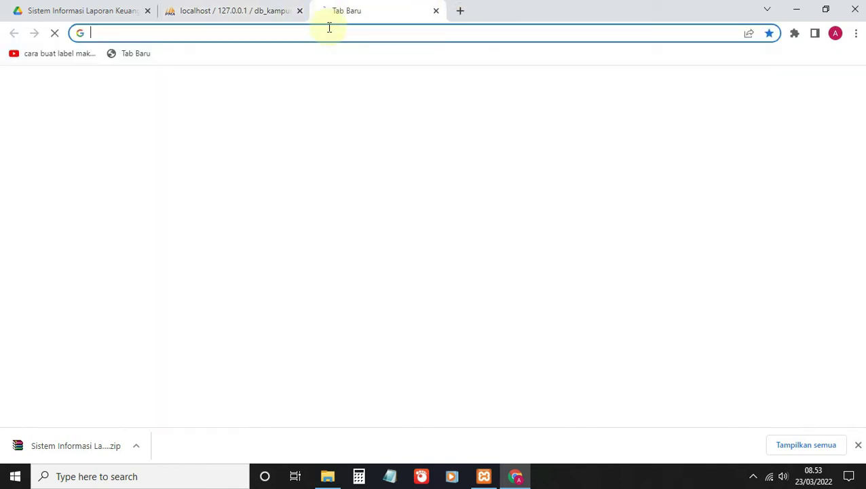
text(loc)
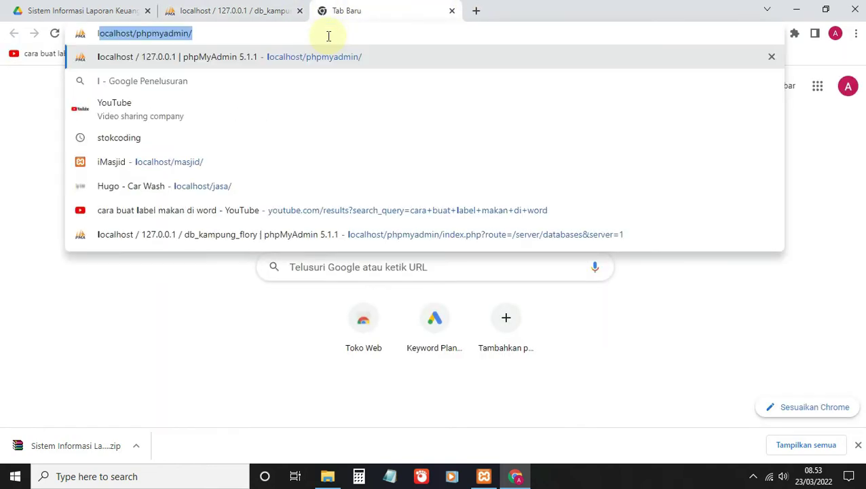
text(a)
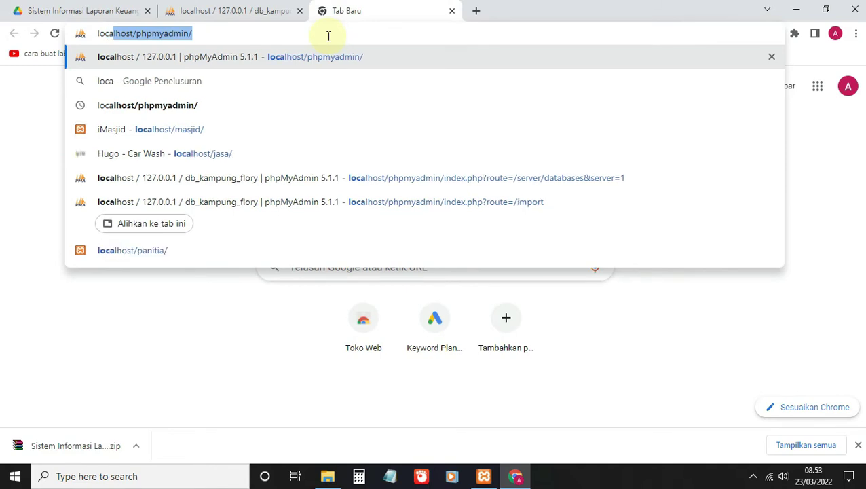
text(lhost/)
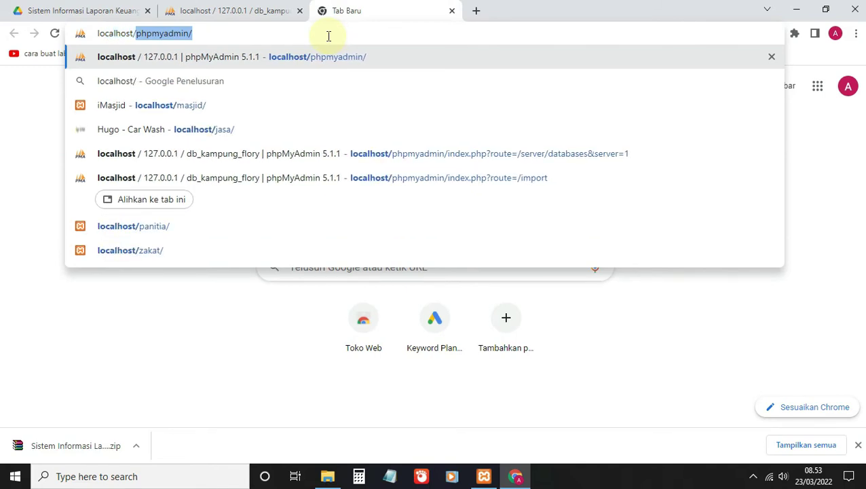
text(si_)
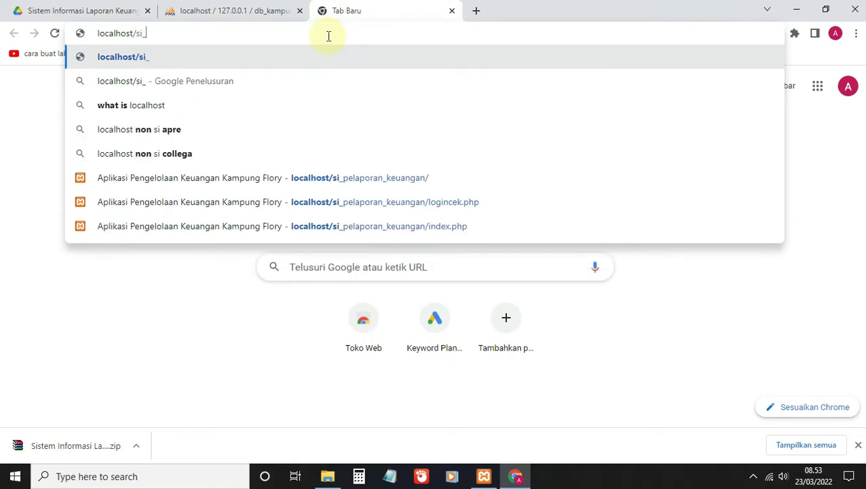
text(pe)
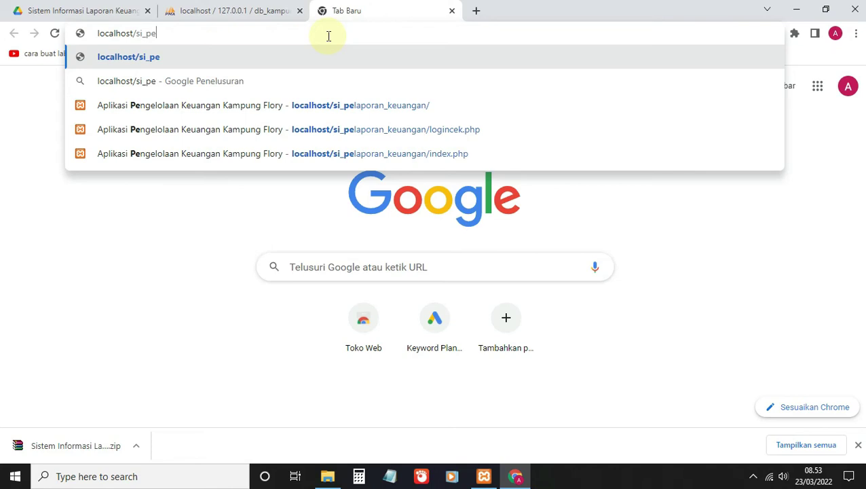
text(lapor)
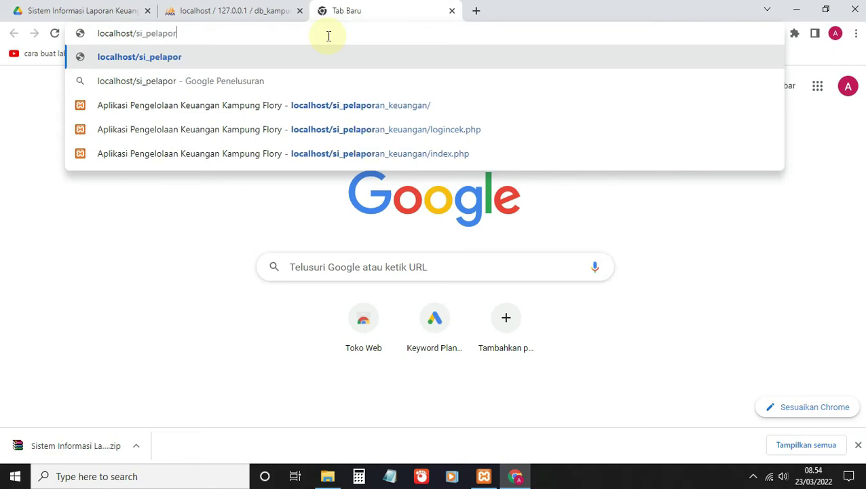
text(an_)
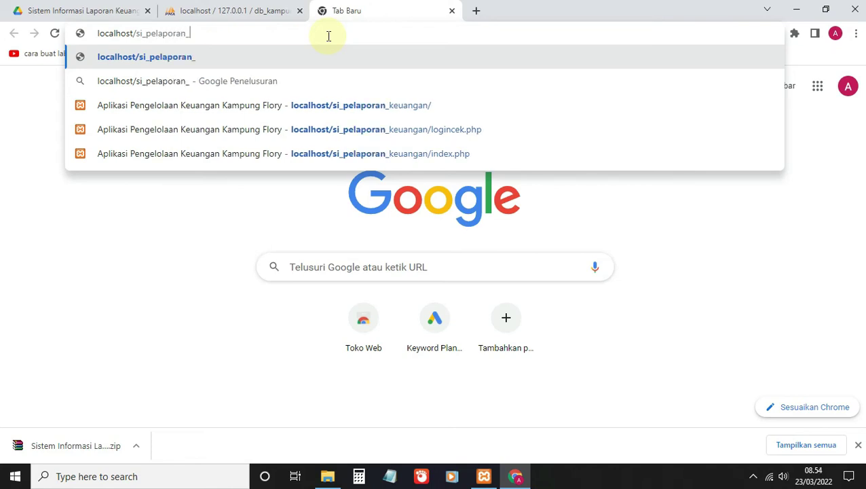
text(keuangan)
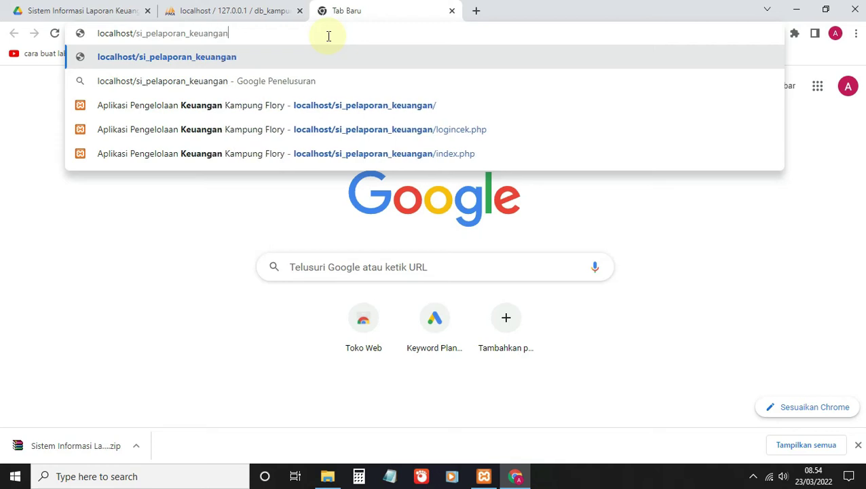
text(/)
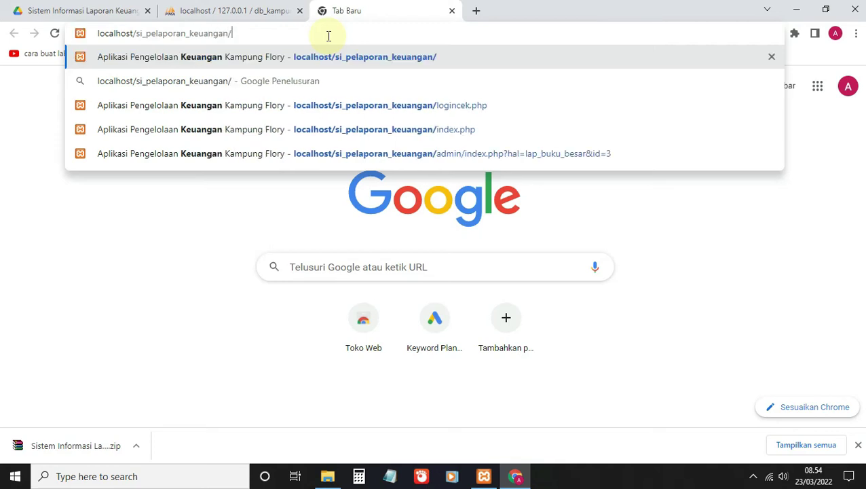
key(Return)
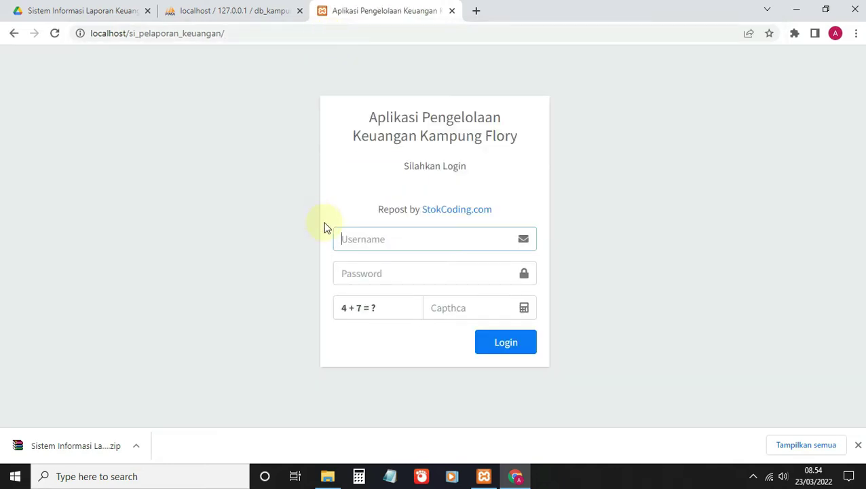
Step: Fill the Username field from a saved entry and copy the username text
click(369, 243)
click(377, 243)
click(368, 271)
click(370, 273)
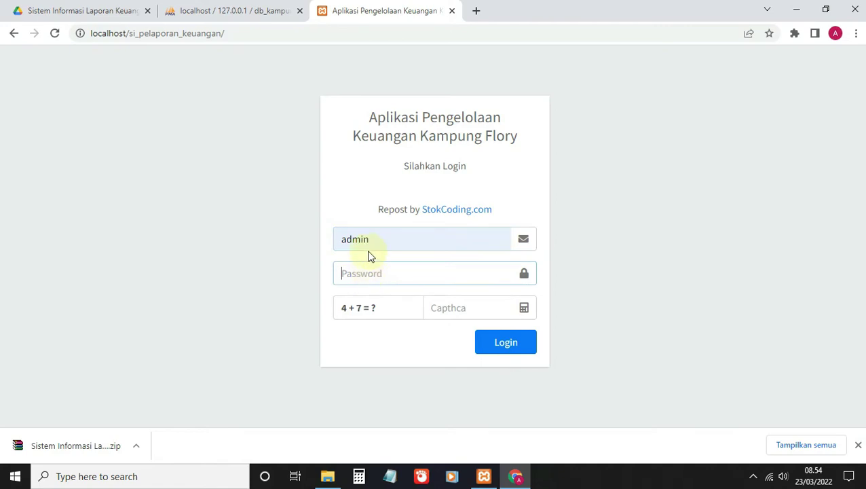
drag(334, 239, 367, 239)
right_click(368, 242)
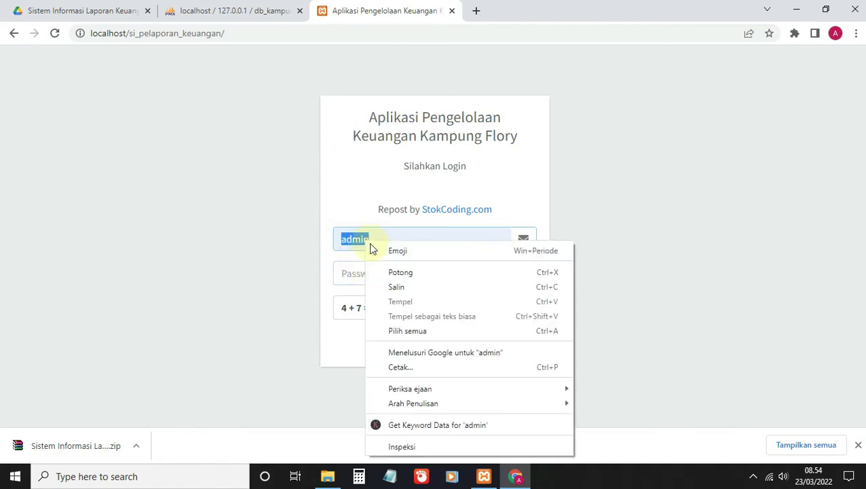
click(396, 287)
Step: Paste the username as the password, log in and dismiss the confirmation alert
click(348, 272)
right_click(354, 274)
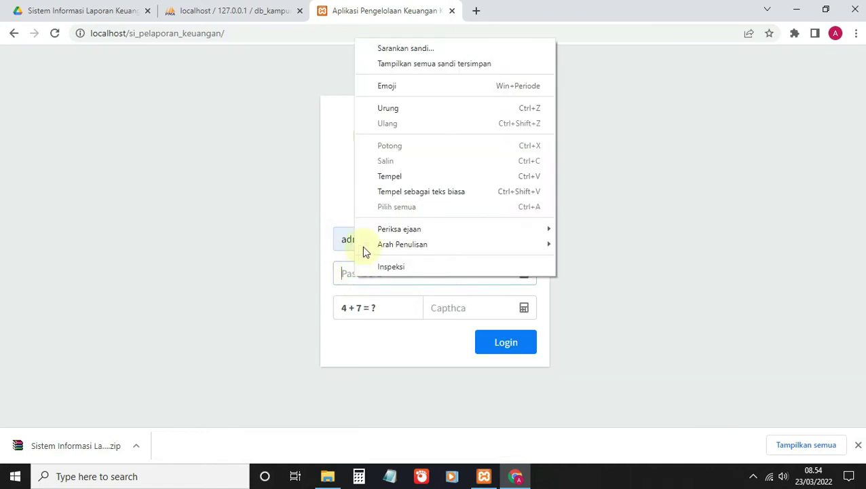
click(395, 177)
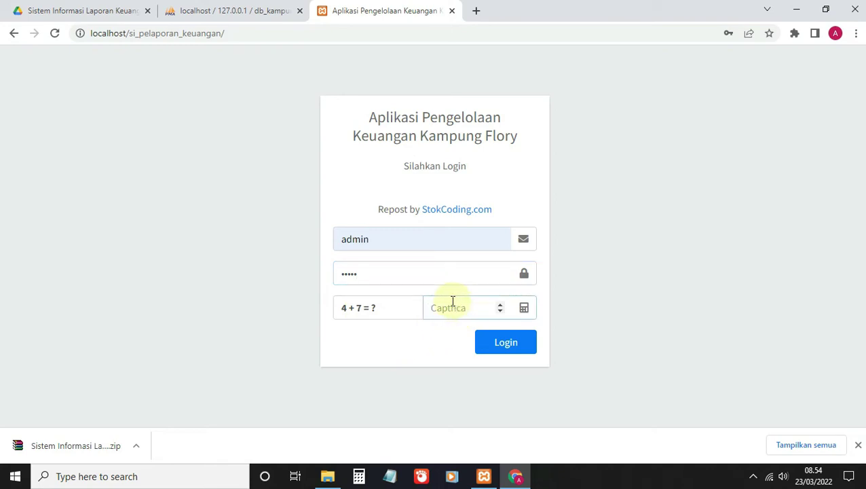
click(512, 346)
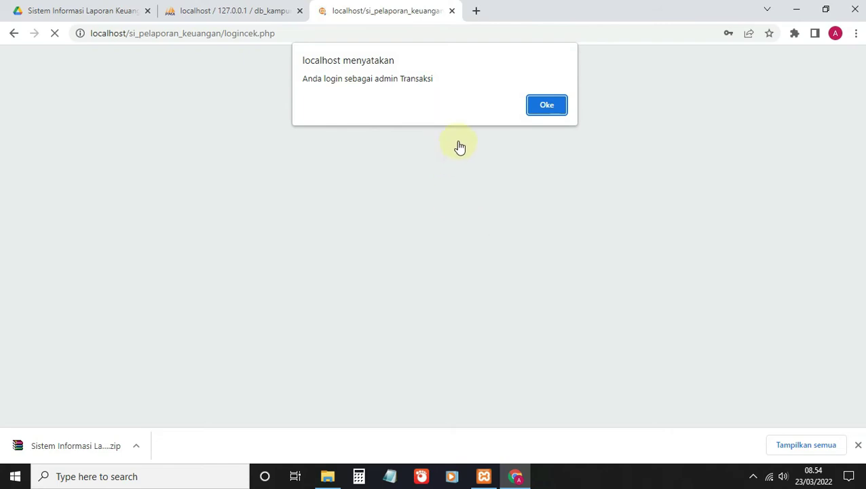
click(546, 106)
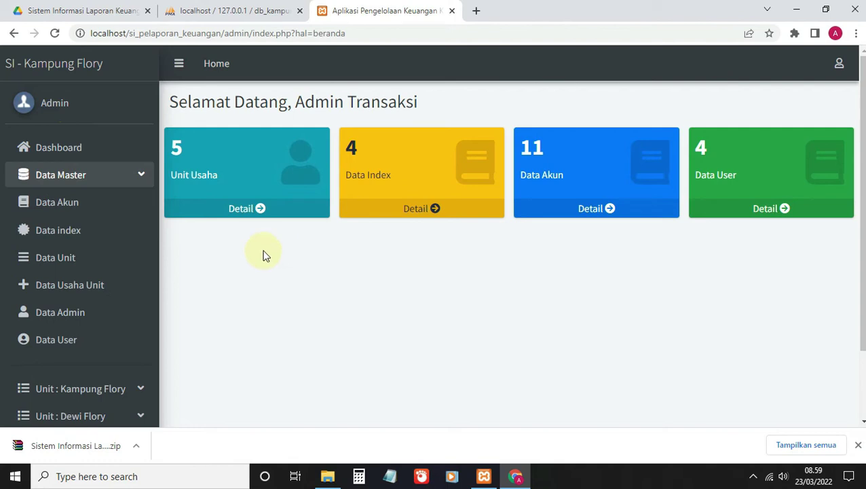
Step: Open the Data Akun list and its add-account form, then go back
click(76, 178)
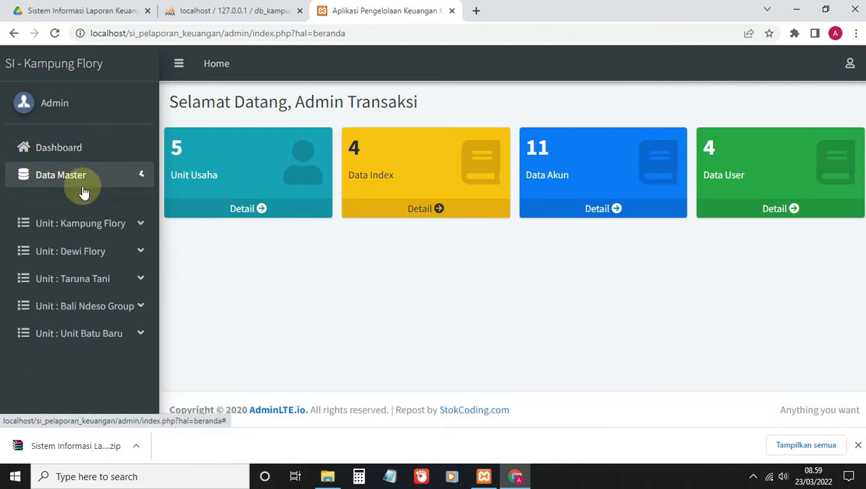
click(78, 178)
click(74, 201)
click(823, 103)
click(12, 33)
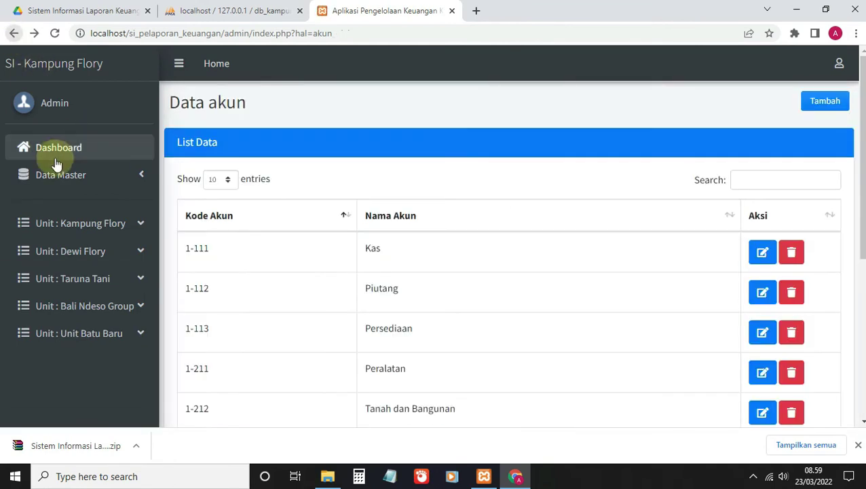
Step: View the Data Index add form, then open the Data Unit list under Data Master
click(62, 177)
click(86, 234)
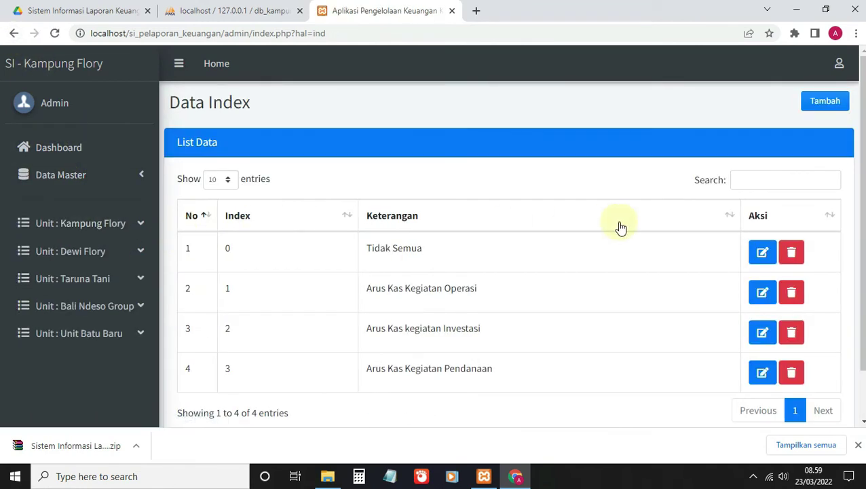
click(825, 101)
click(15, 35)
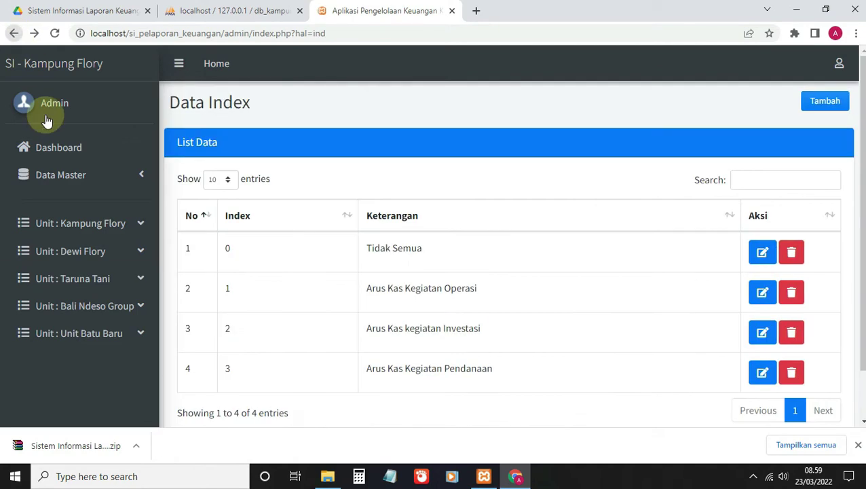
click(66, 175)
click(72, 262)
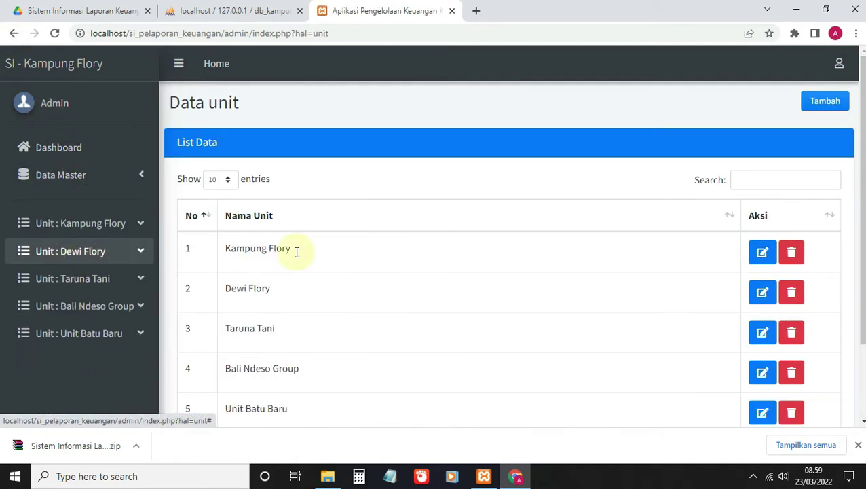
Step: Add a business unit named 'Content Creator' and confirm the save
click(818, 107)
click(266, 165)
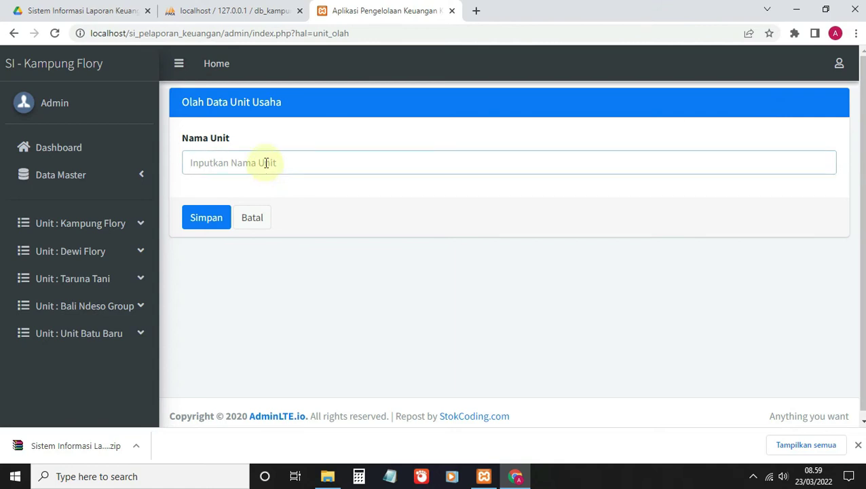
text(Content Creator)
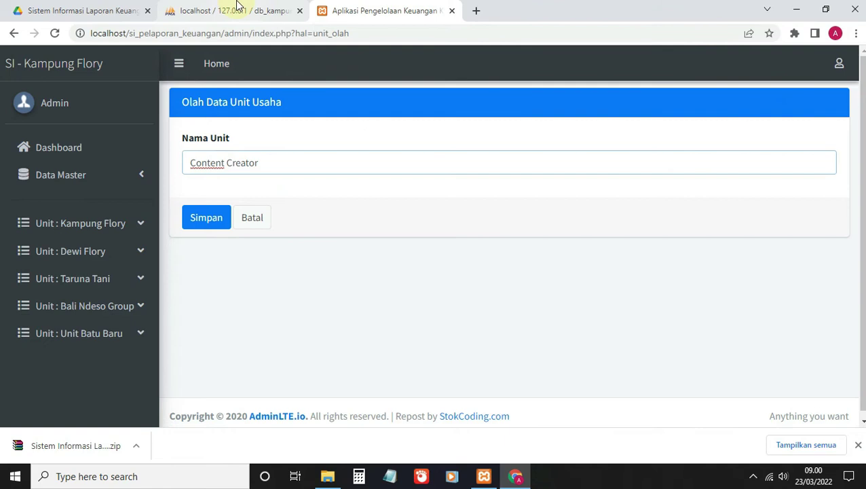
click(206, 218)
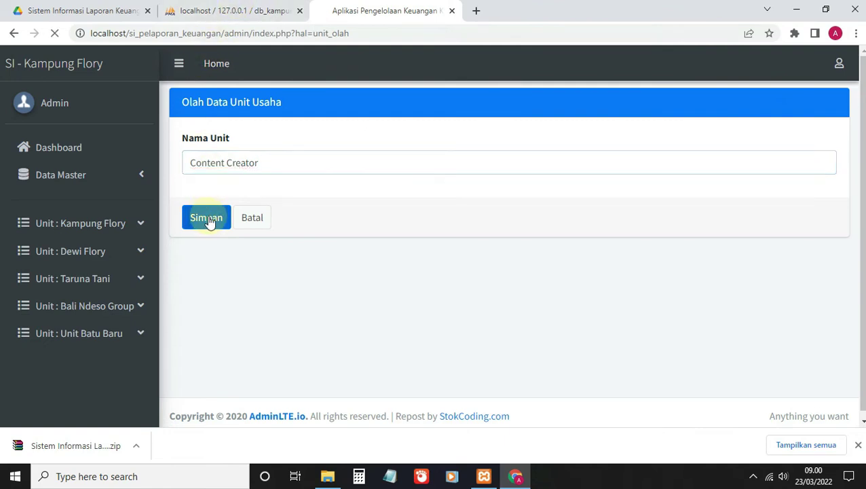
click(546, 106)
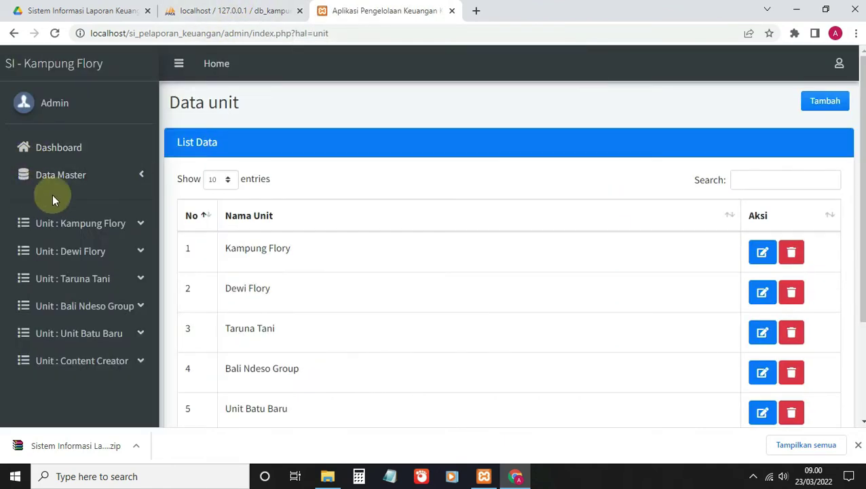
click(68, 174)
Step: Add a 'Youtuber' activity under the Content Creator unit in Data Usaha Unit
click(86, 299)
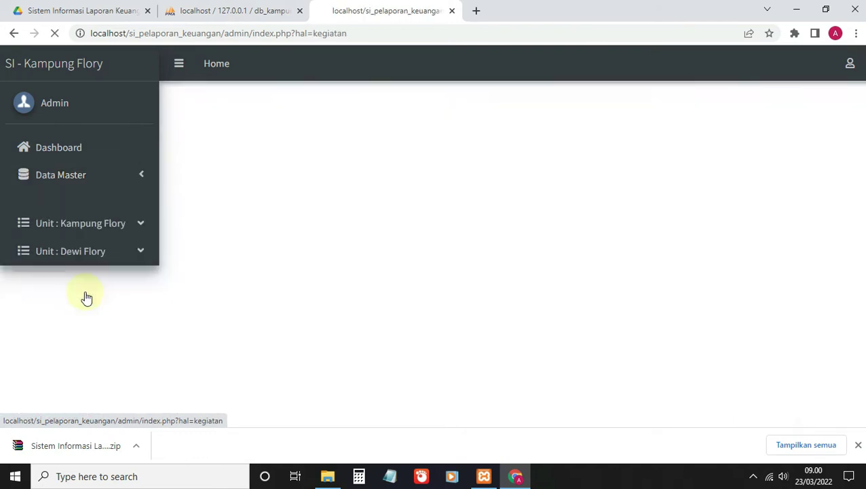
click(822, 102)
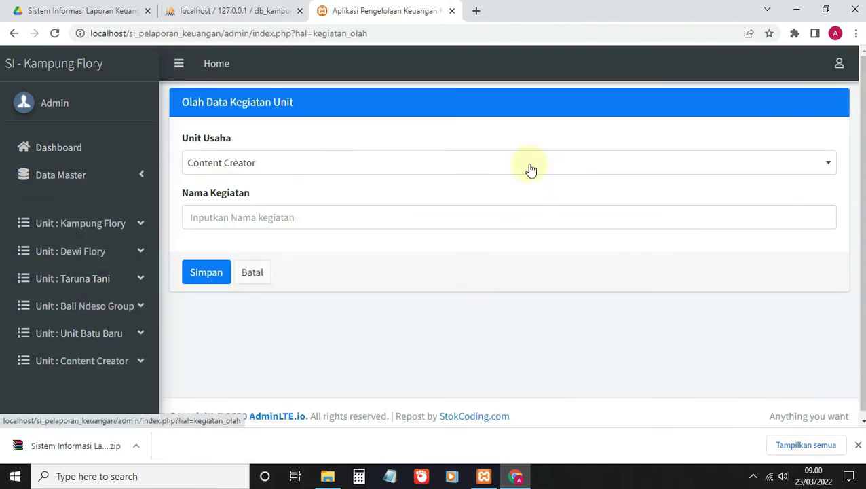
click(215, 219)
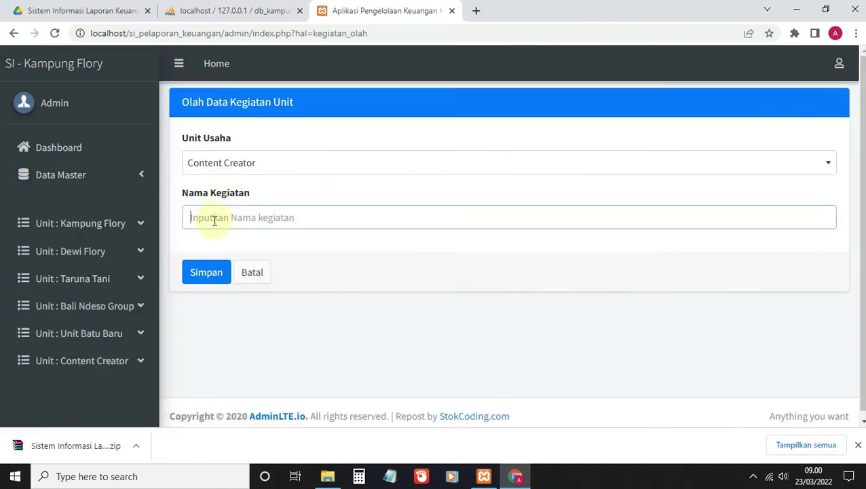
text(Youtuber)
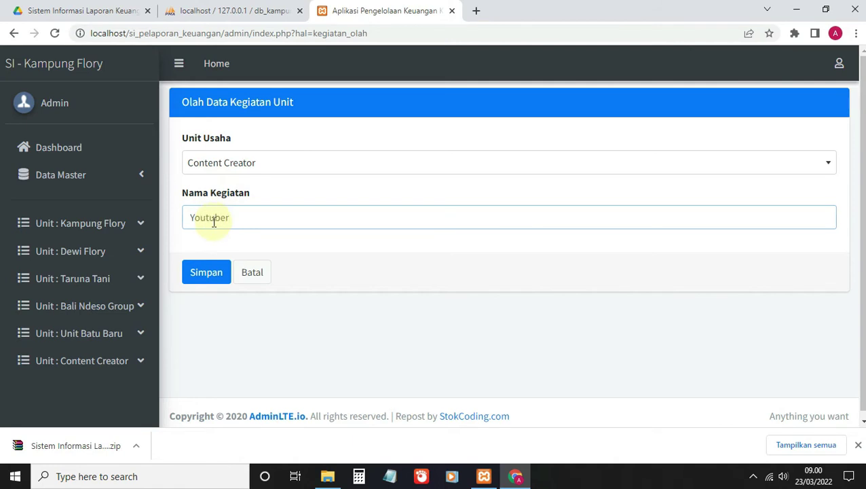
click(205, 279)
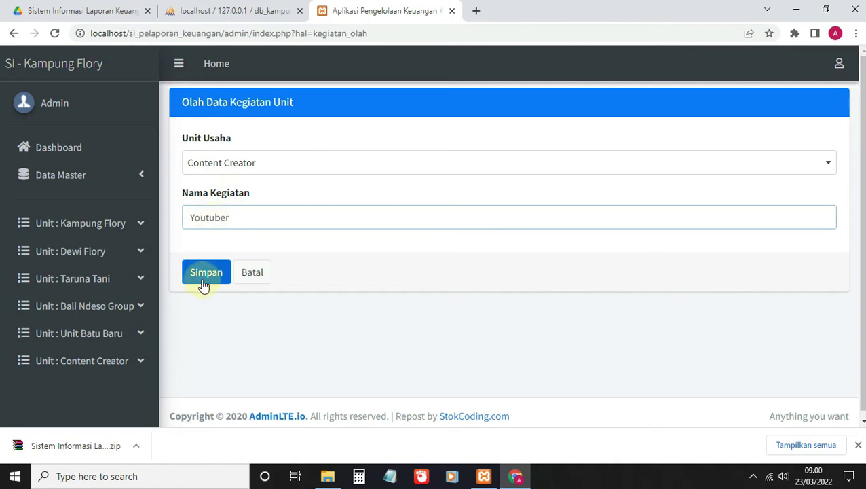
click(547, 106)
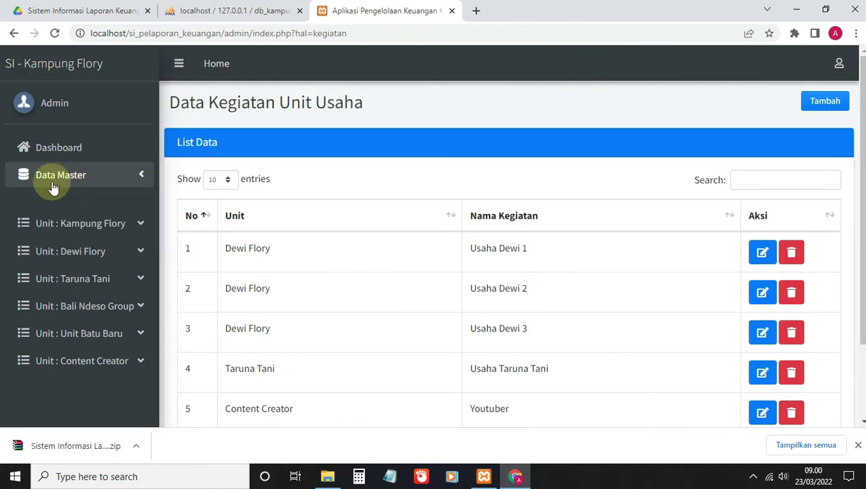
click(87, 180)
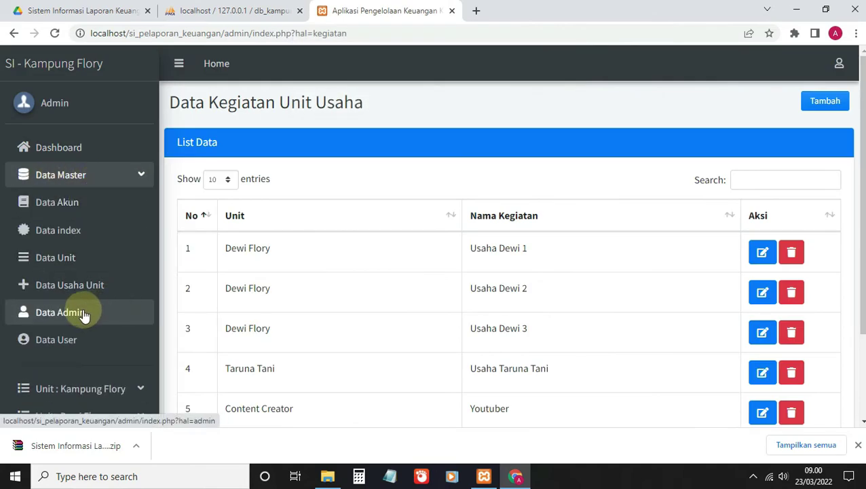
Step: Preview the Data Admin add form, go back, and open Data User under Data Master
click(90, 313)
click(824, 101)
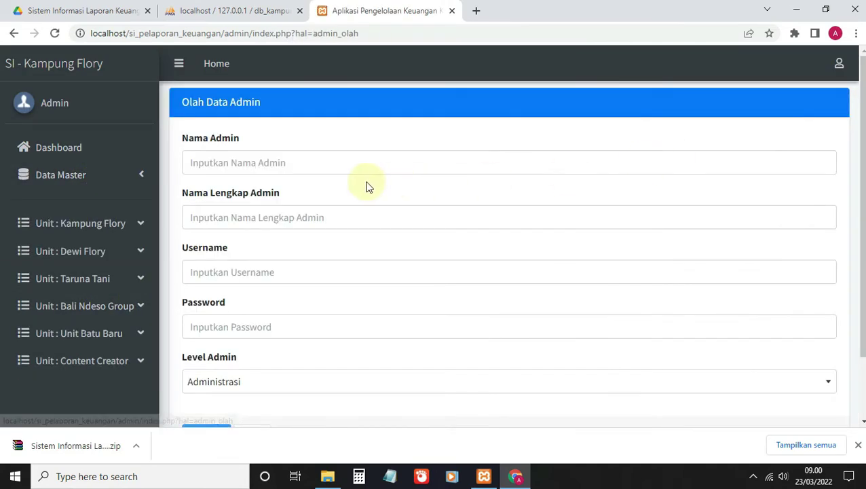
scroll(388, 185, down, 1)
scroll(290, 199, up, 1)
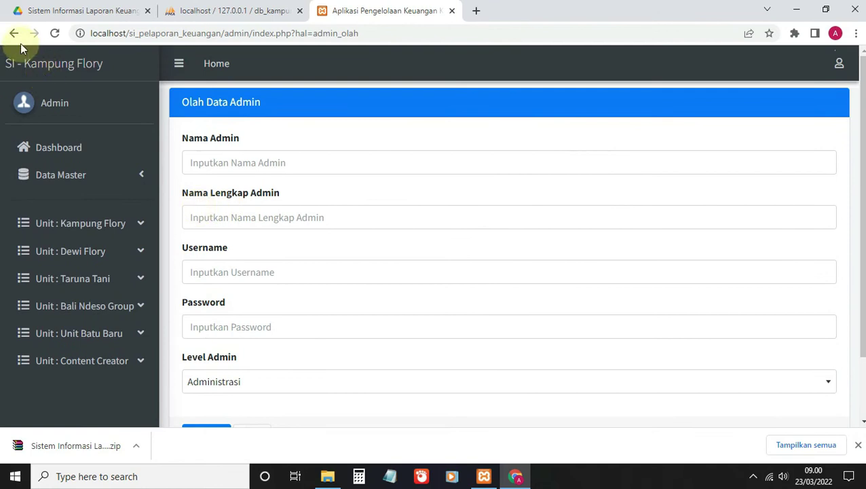
click(13, 33)
click(75, 175)
scroll(95, 285, down, 2)
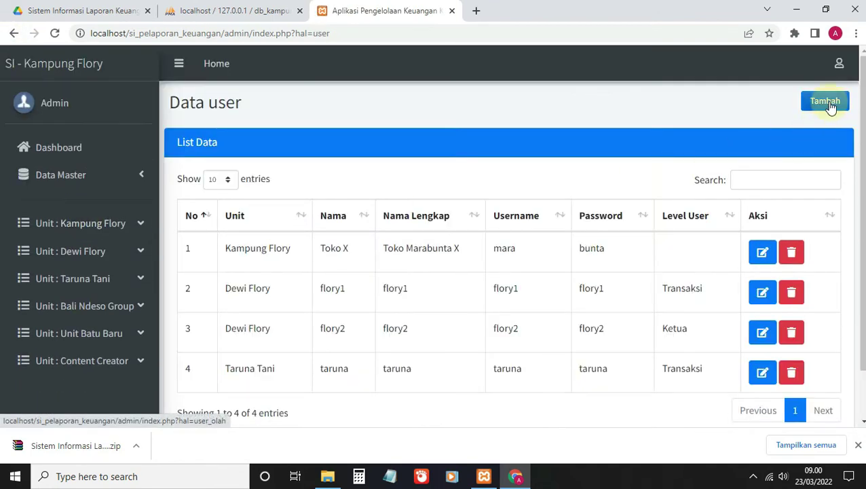
Step: Start a new user named Content Creator, reuse it as the full name, and enter a username
click(824, 101)
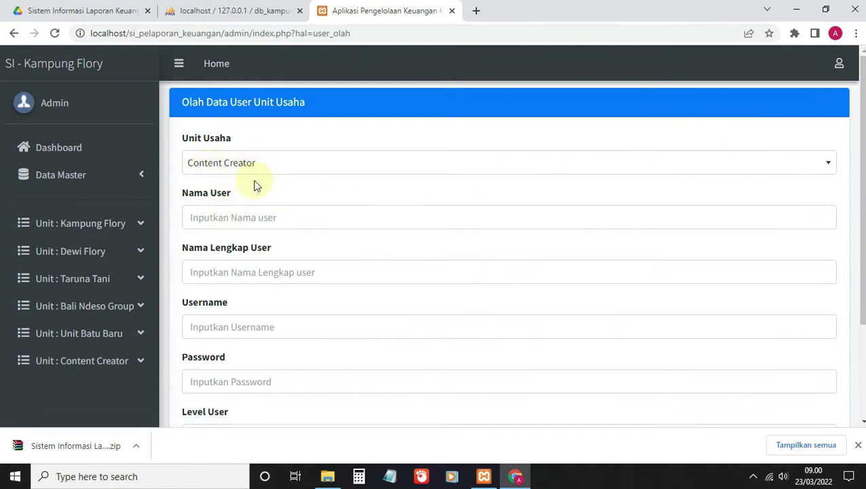
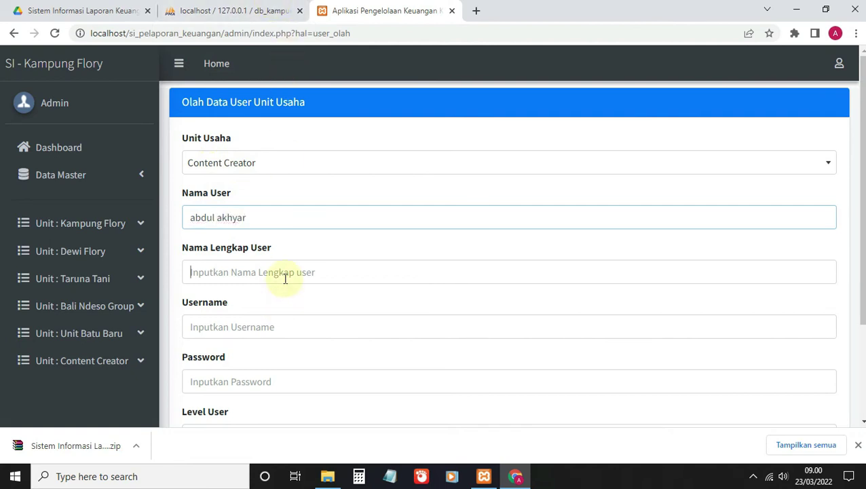
triple_click(208, 217)
key(ctrl+c)
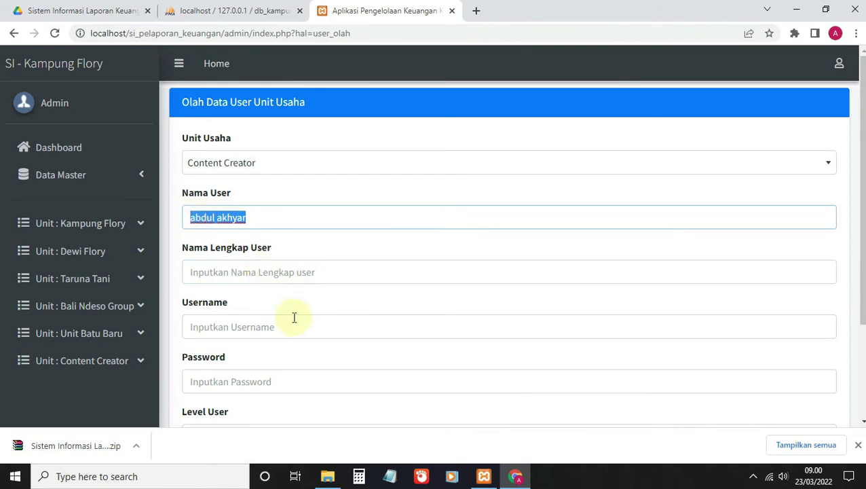
click(266, 273)
key(ctrl+v)
key(Tab)
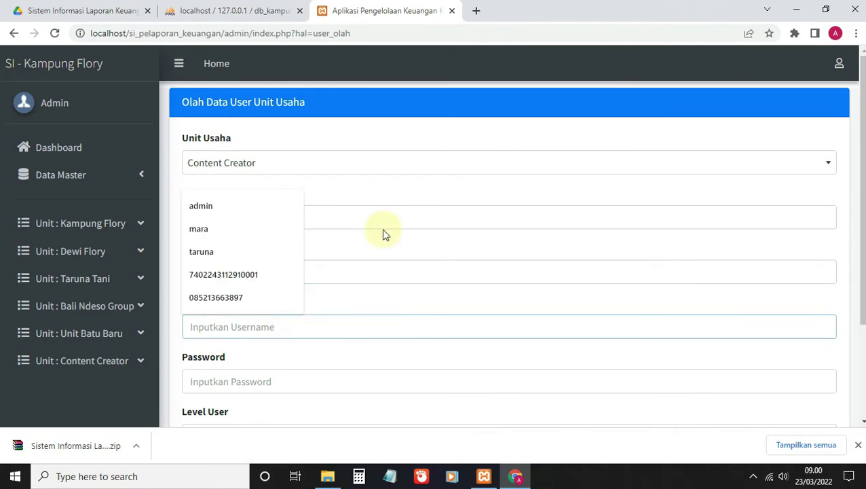
click(242, 325)
text(akhyar)
Step: Enter a short password, set Level User to Ketua, and save the user
click(210, 385)
scroll(227, 291, down, 2)
click(228, 309)
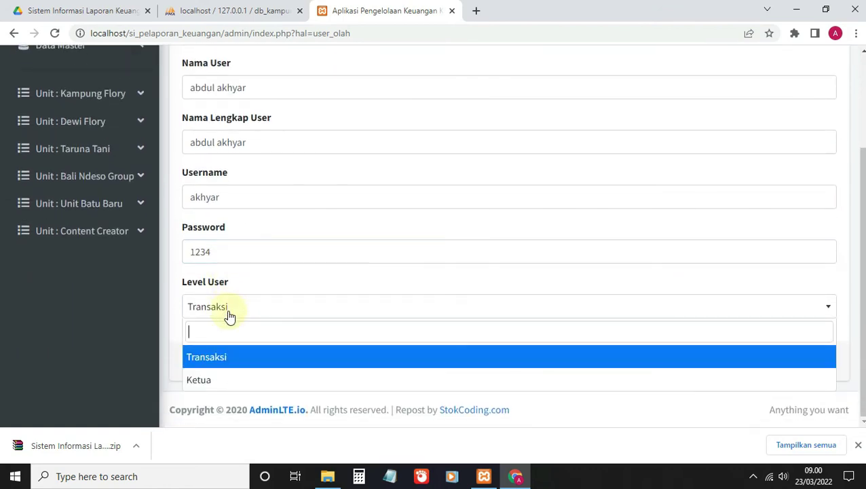
click(217, 379)
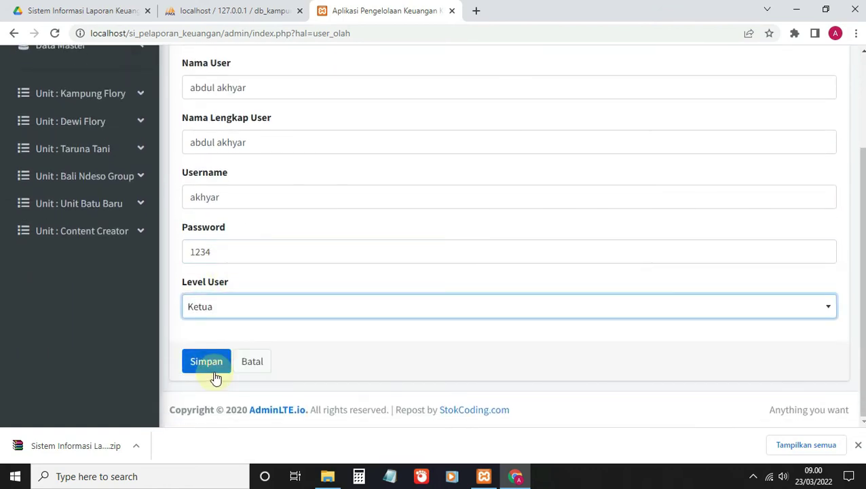
click(213, 368)
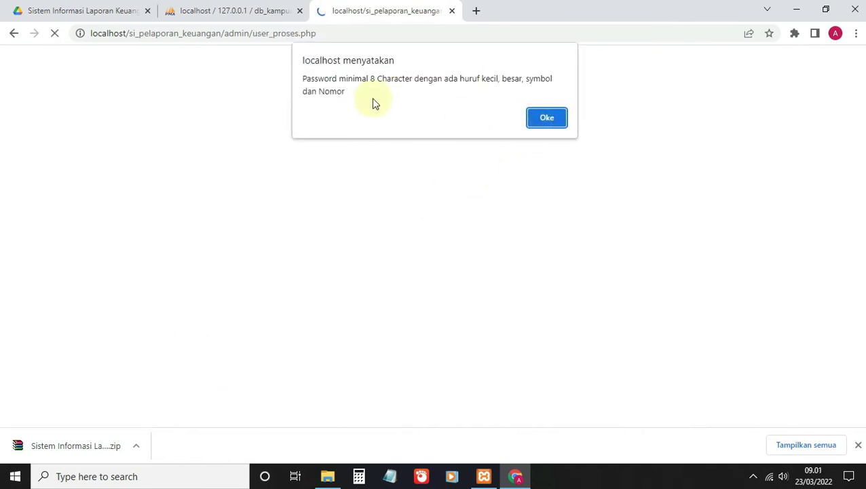
Step: Dismiss the warning, lengthen the password, and retry saving, which is rejected again
click(539, 125)
click(252, 261)
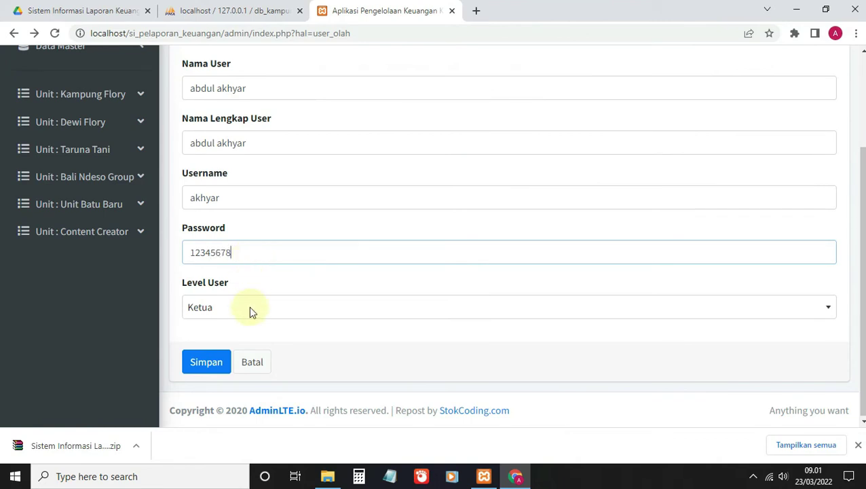
click(217, 378)
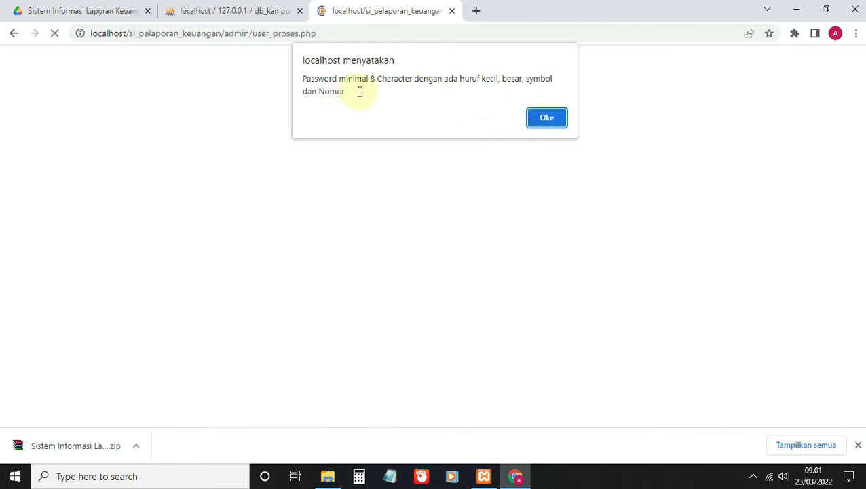
click(547, 116)
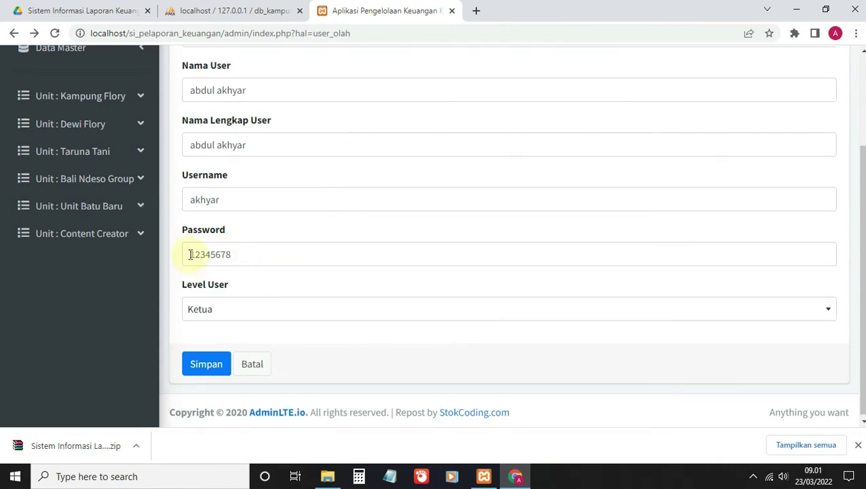
Step: Revise the password to an 8-character mixed-case, symbol and number value and save
click(238, 253)
key(BackSpace)
key(BackSpace)
key(BackSpace)
key(BackSpace)
key(BackSpace)
key(BackSpace)
key(BackSpace)
key(BackSpace)
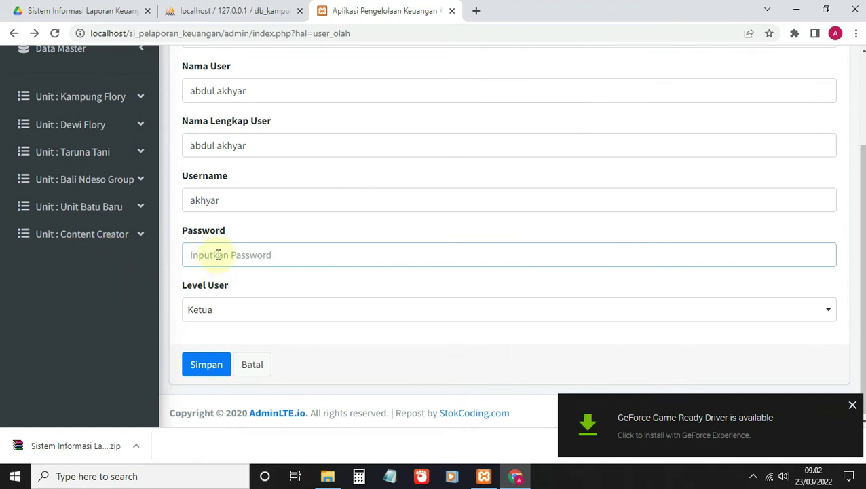
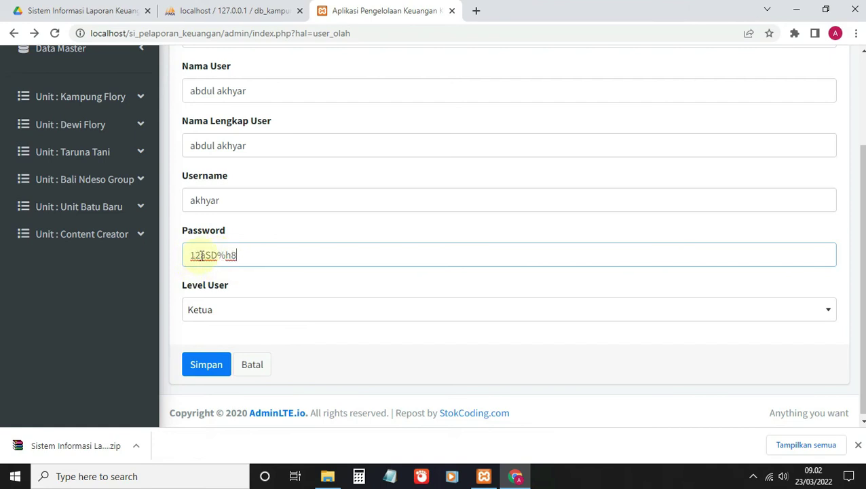
drag(236, 255, 155, 242)
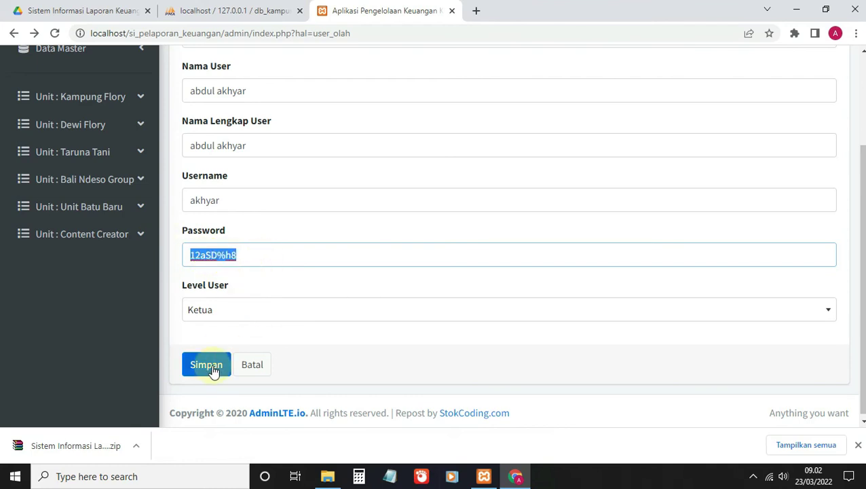
click(213, 371)
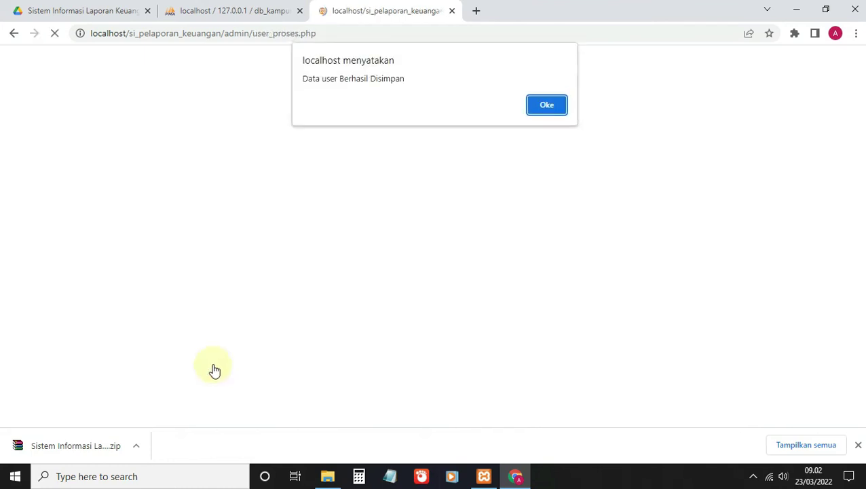
Step: Confirm the save notice, review the user list, and log out of the admin account
click(547, 105)
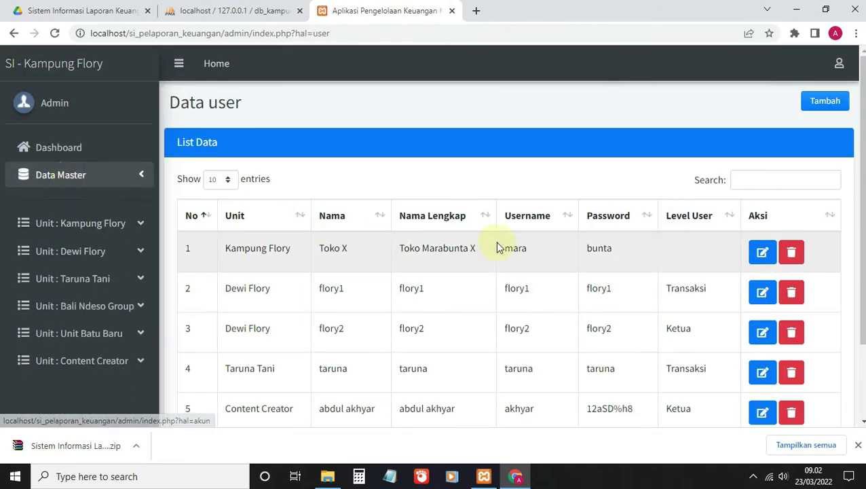
scroll(497, 247, down, 3)
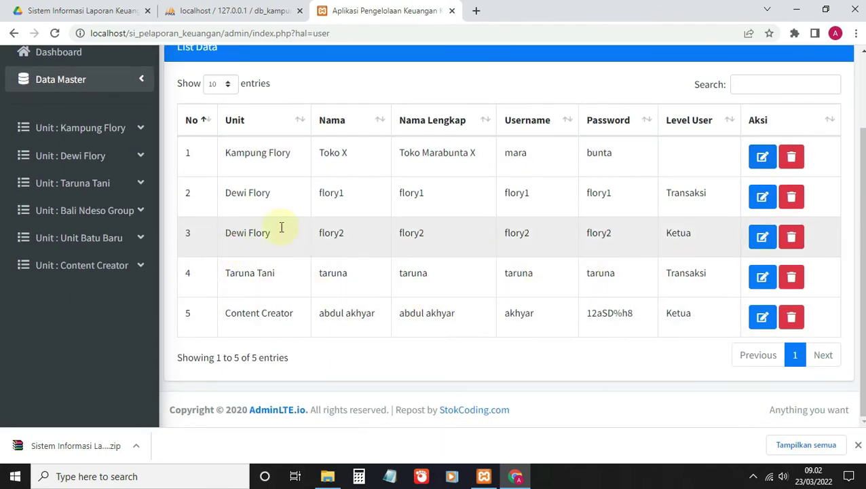
scroll(779, 178, up, 3)
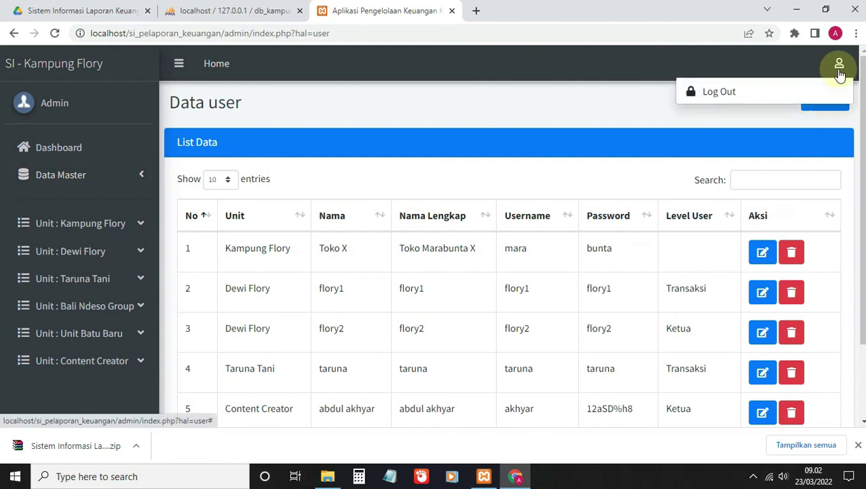
click(839, 68)
click(766, 97)
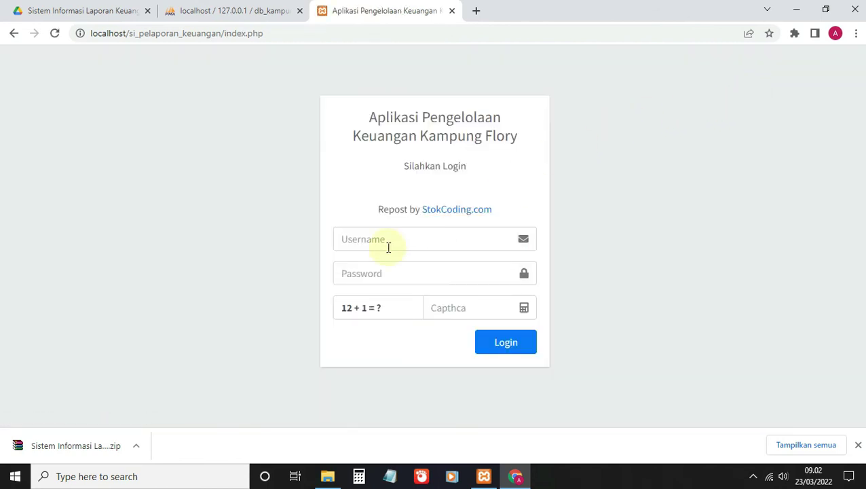
Step: Log in as the new Ketua user with its username, password and captcha answer
click(386, 246)
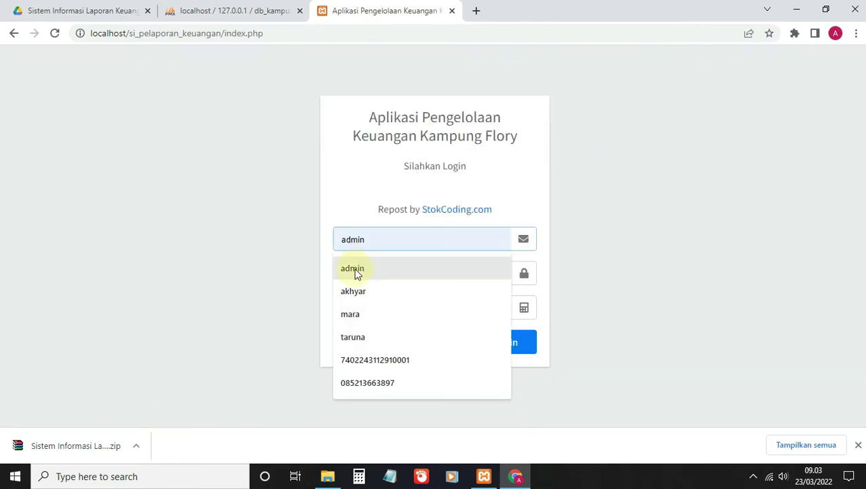
click(351, 300)
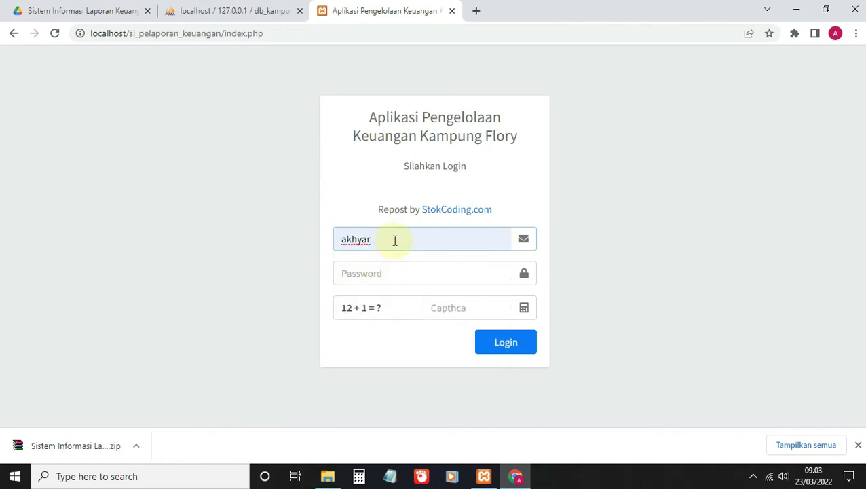
click(363, 274)
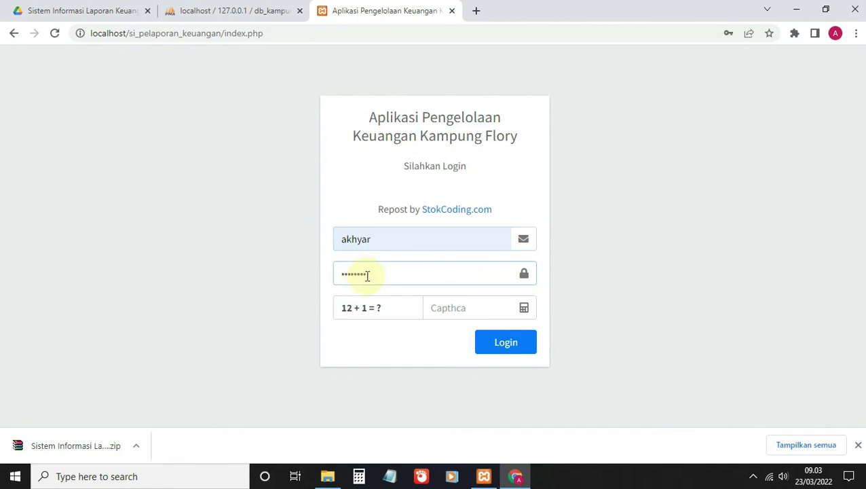
click(450, 309)
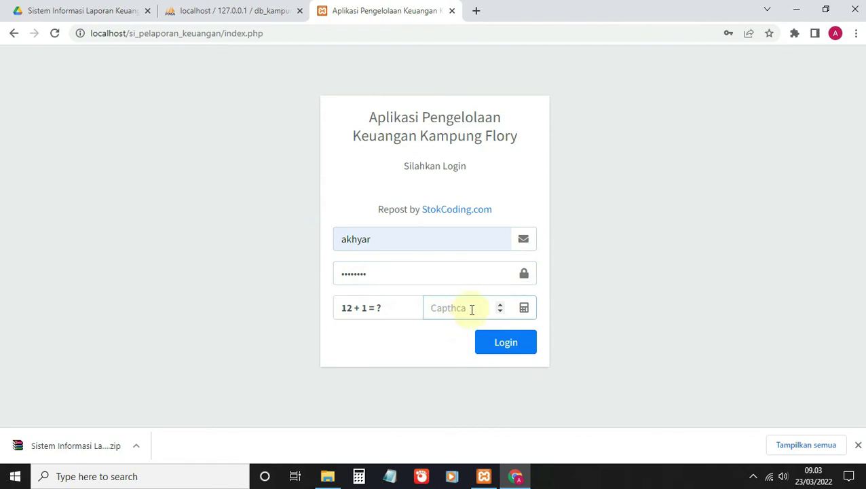
click(516, 344)
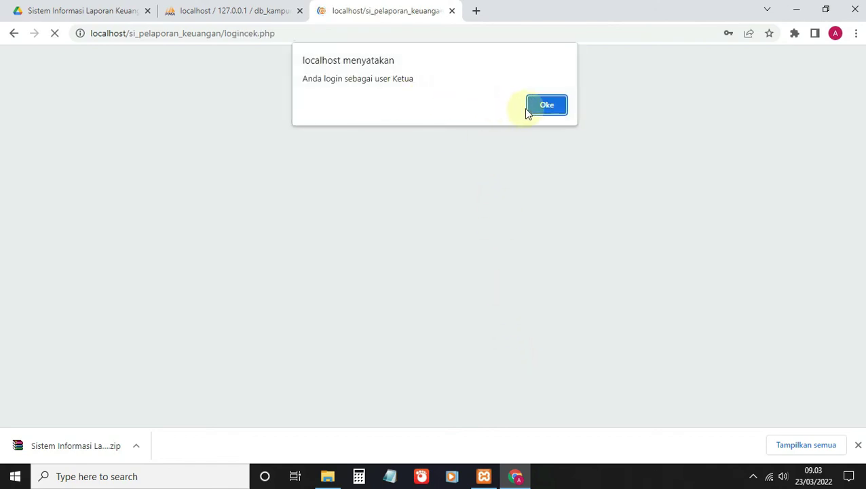
Step: Dismiss the login notice and open the Jurnal Umum, Buku Besar and Arus Kas reports
click(558, 107)
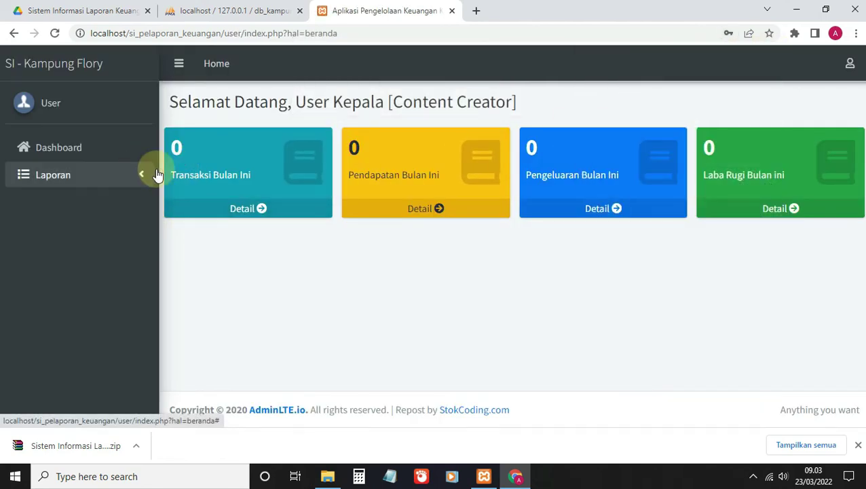
click(76, 171)
click(67, 205)
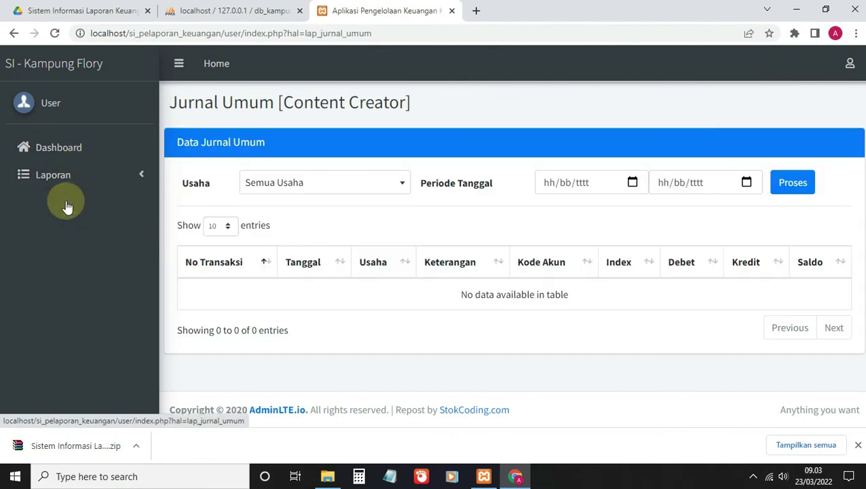
click(102, 177)
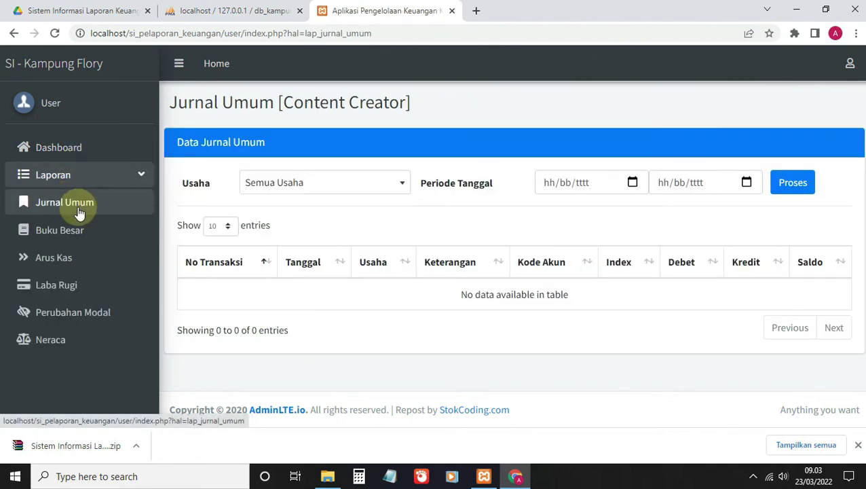
click(76, 229)
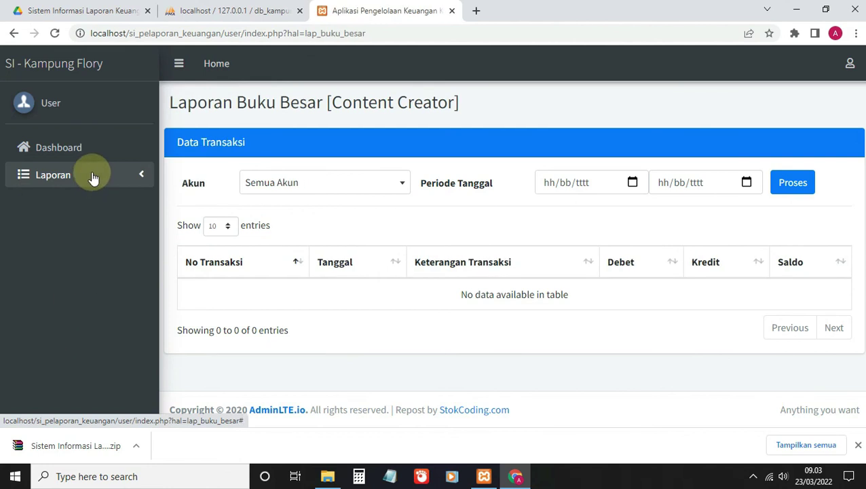
click(93, 176)
click(70, 262)
Step: Open the Laba Rugi, Perubahan Modal and Neraca reports
click(100, 185)
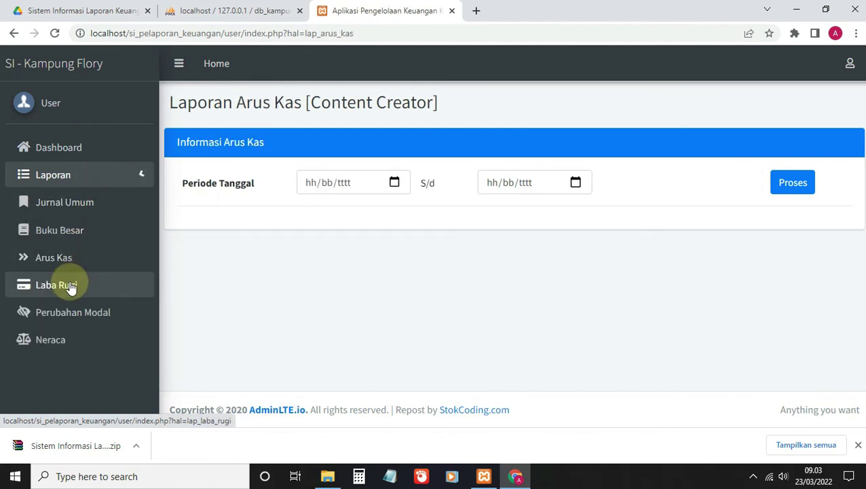
click(70, 287)
click(91, 182)
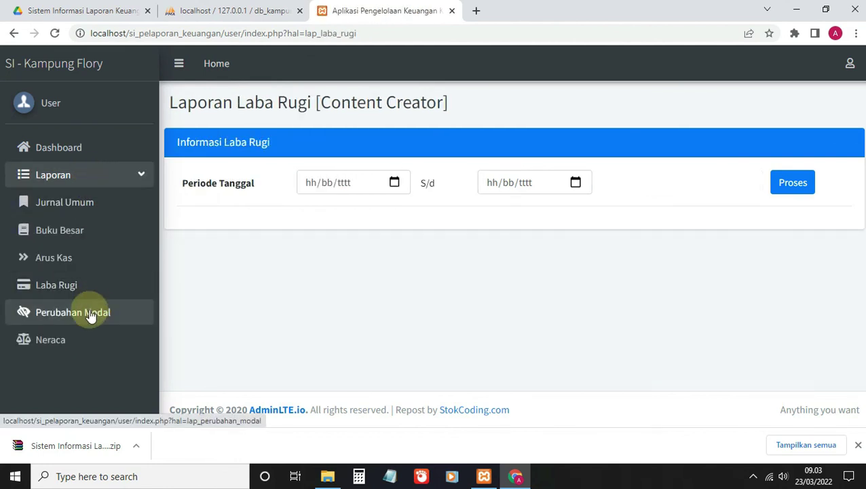
click(88, 317)
click(86, 178)
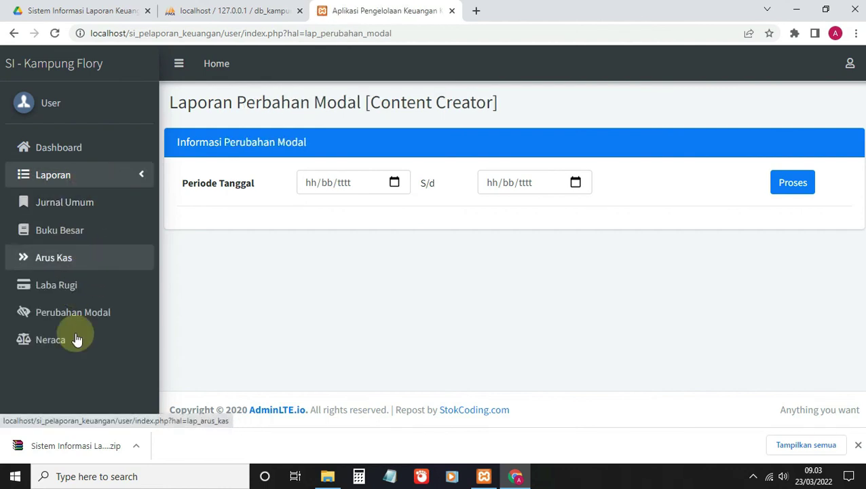
click(60, 343)
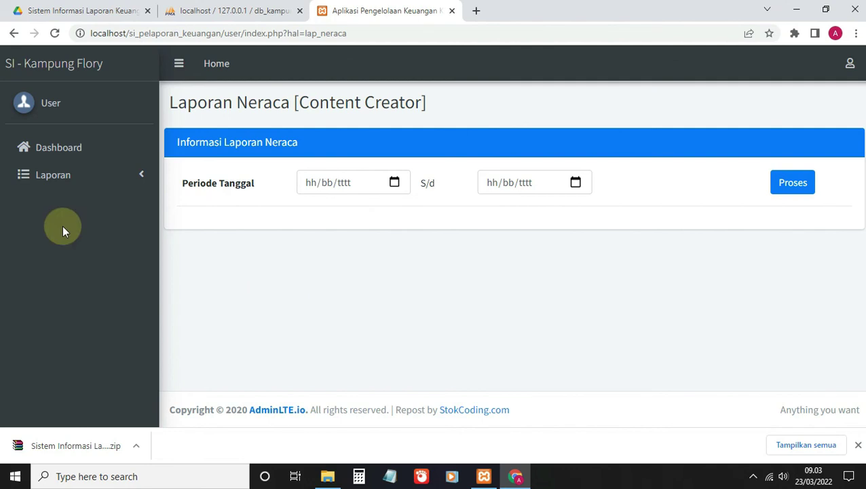
Step: Glance at the phpMyAdmin tab, return to the finance app, and minimize Chrome
click(49, 107)
click(231, 10)
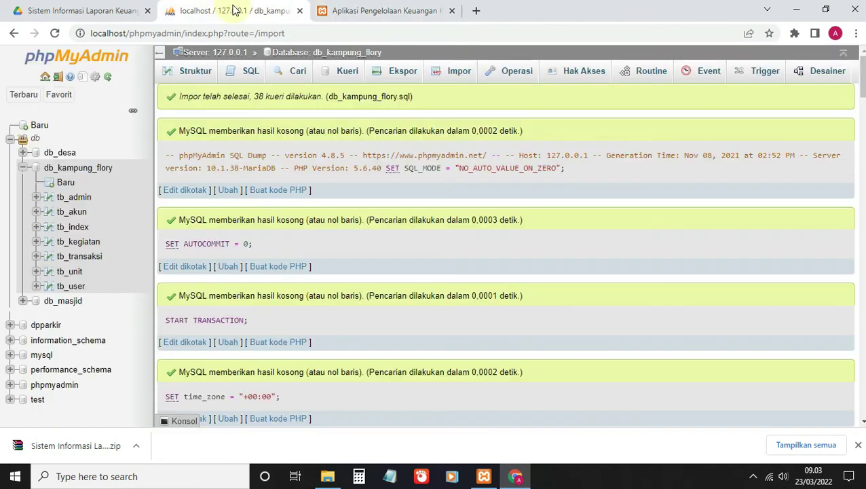
click(367, 10)
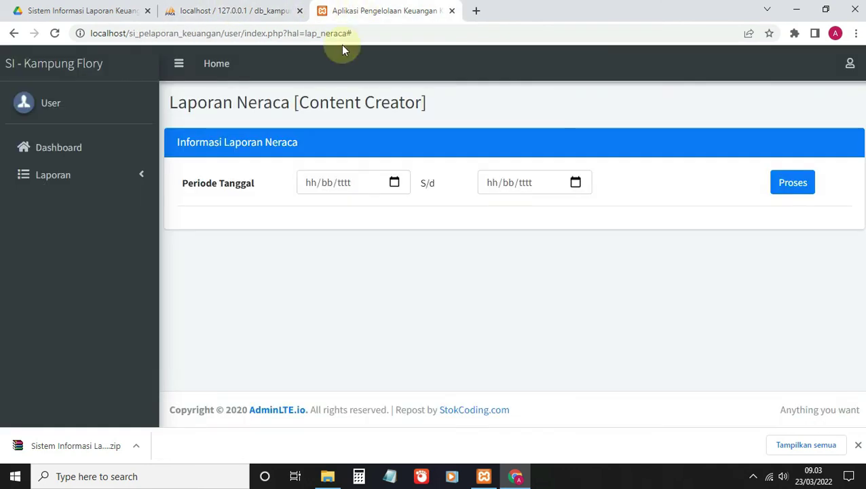
click(80, 183)
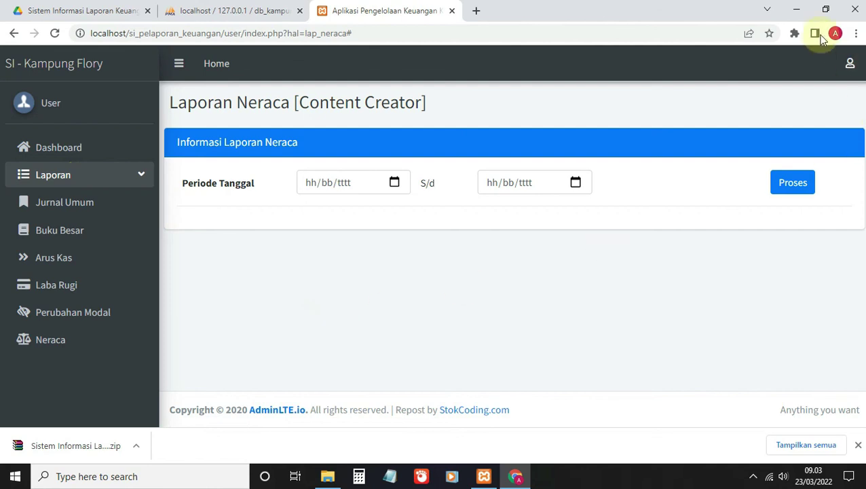
click(798, 10)
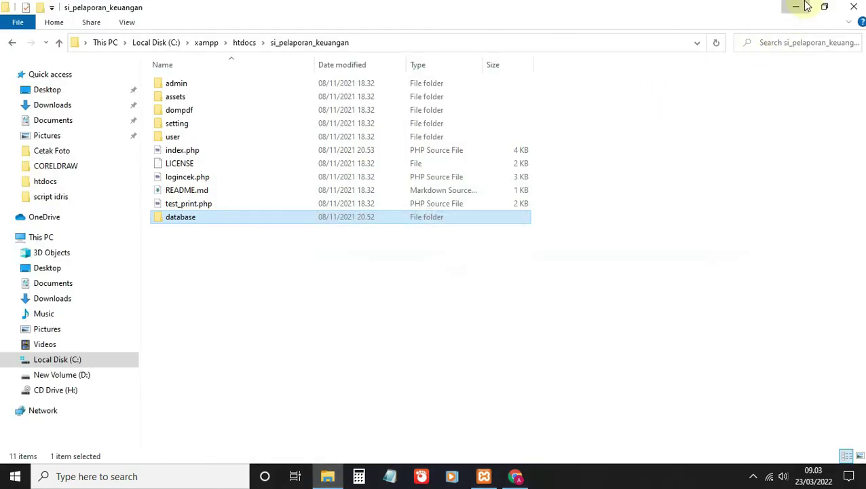
Step: Minimize the project folder window and refresh the desktop repeatedly from its context menu
click(798, 5)
right_click(433, 214)
click(436, 245)
right_click(425, 230)
click(458, 277)
right_click(403, 216)
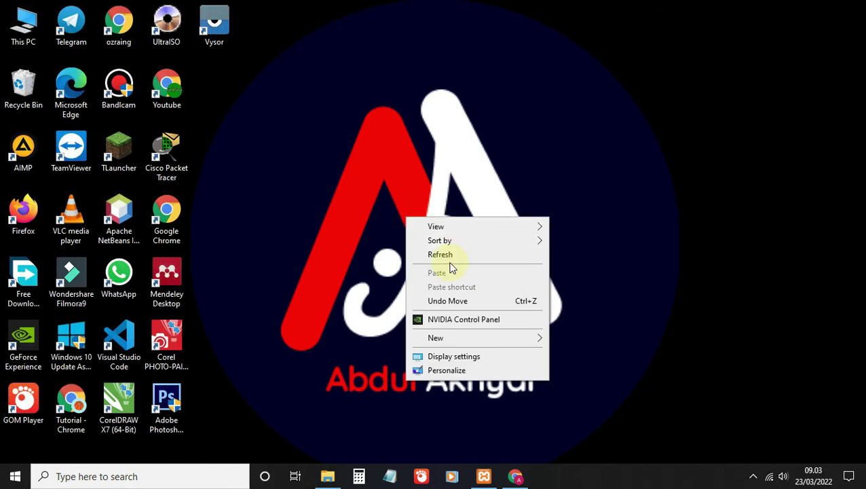
click(451, 255)
right_click(412, 224)
click(449, 263)
right_click(420, 226)
click(436, 264)
right_click(413, 228)
click(450, 267)
right_click(425, 240)
click(454, 281)
right_click(438, 217)
click(443, 251)
right_click(444, 214)
click(457, 247)
right_click(449, 217)
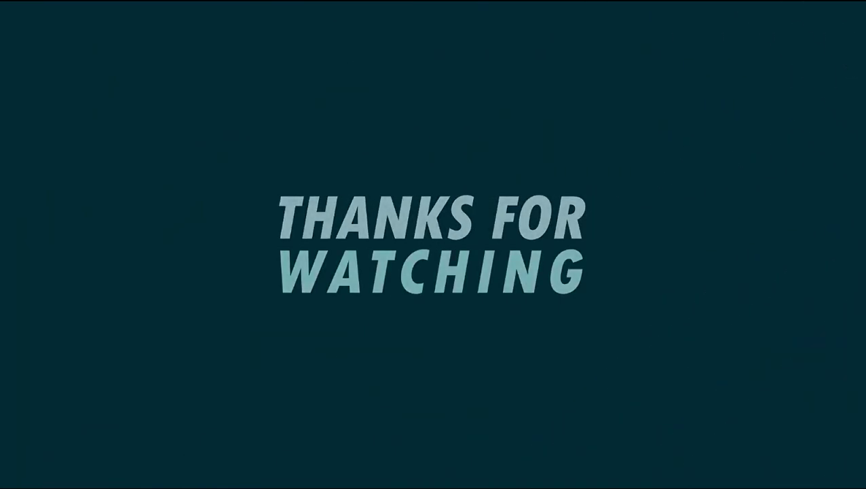